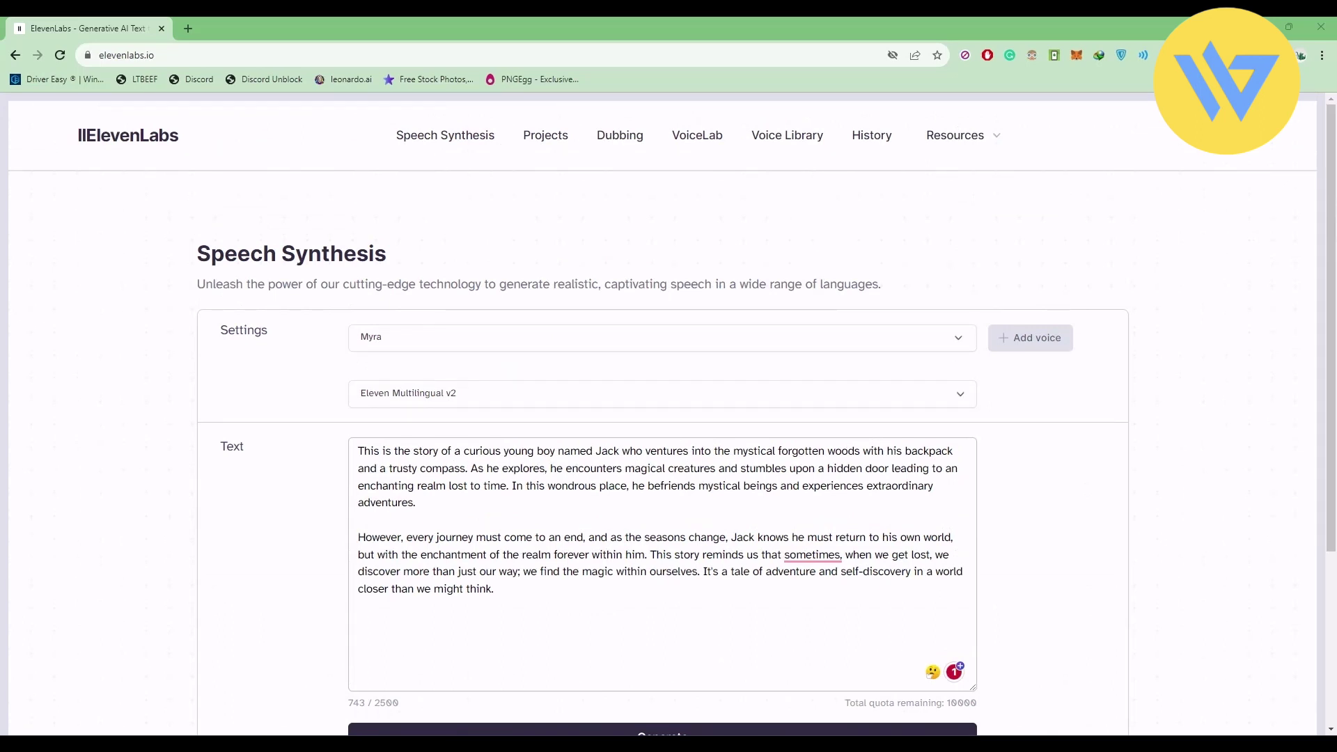
# Review the Speech Synthesis page and the story text about Jack entered for generation.
pyautogui.scroll(-1, 1036, 566)
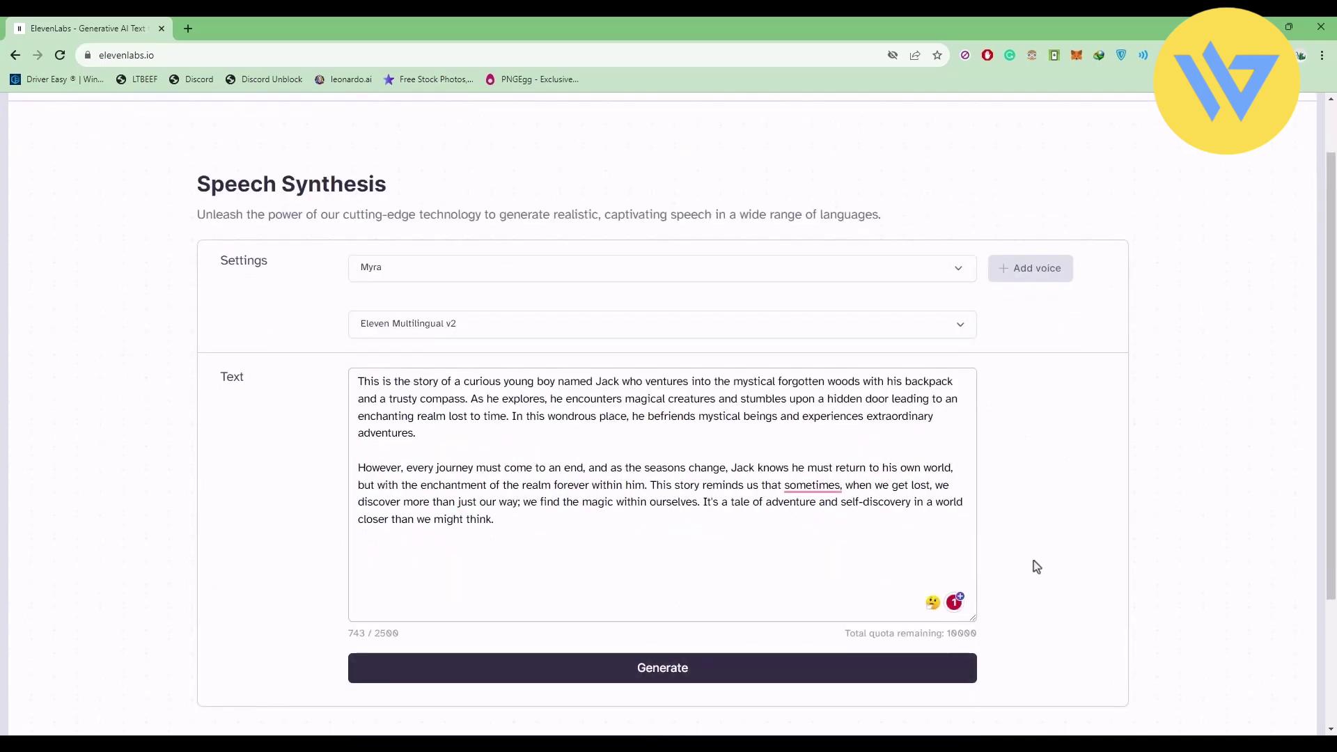
pyautogui.moveTo(950, 637); pyautogui.dragTo(979, 636)
pyautogui.click(1012, 626)
pyautogui.scroll(1, 960, 444)
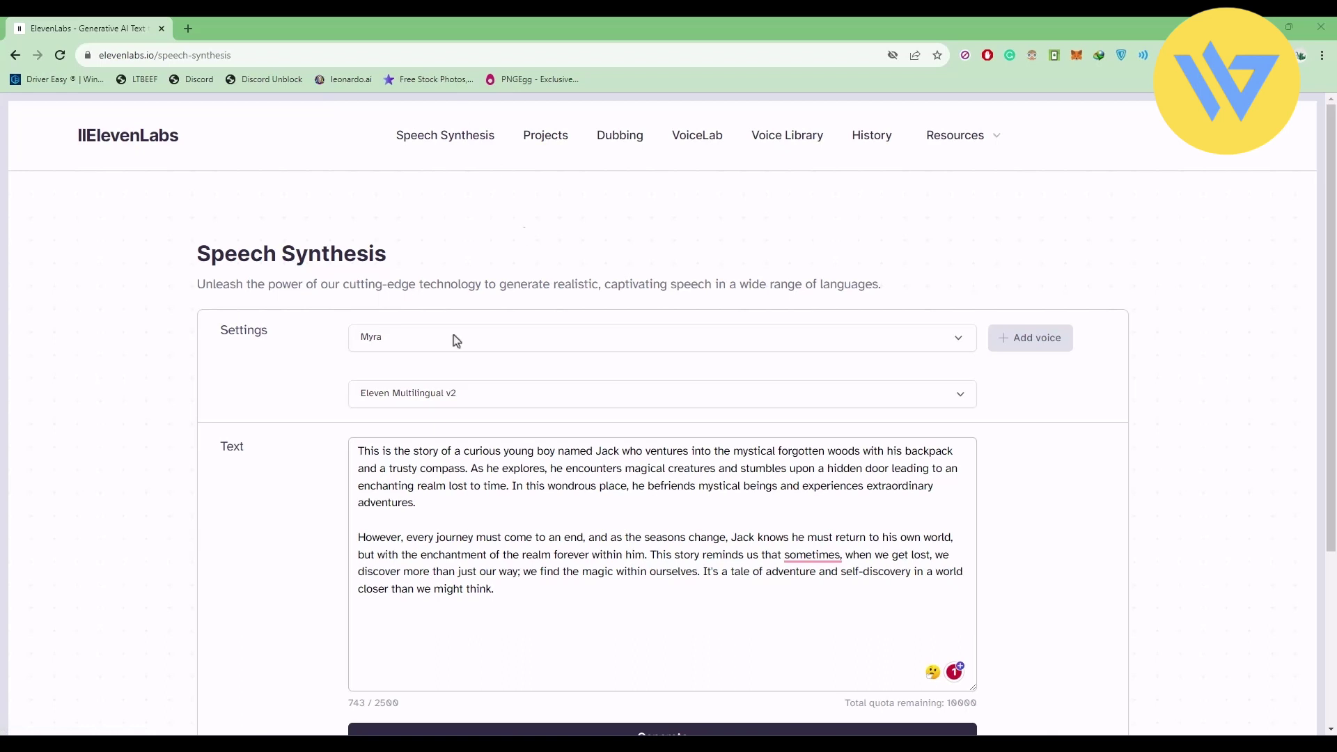
pyautogui.click(556, 622)
pyautogui.hotkey('ctrl', 'a')
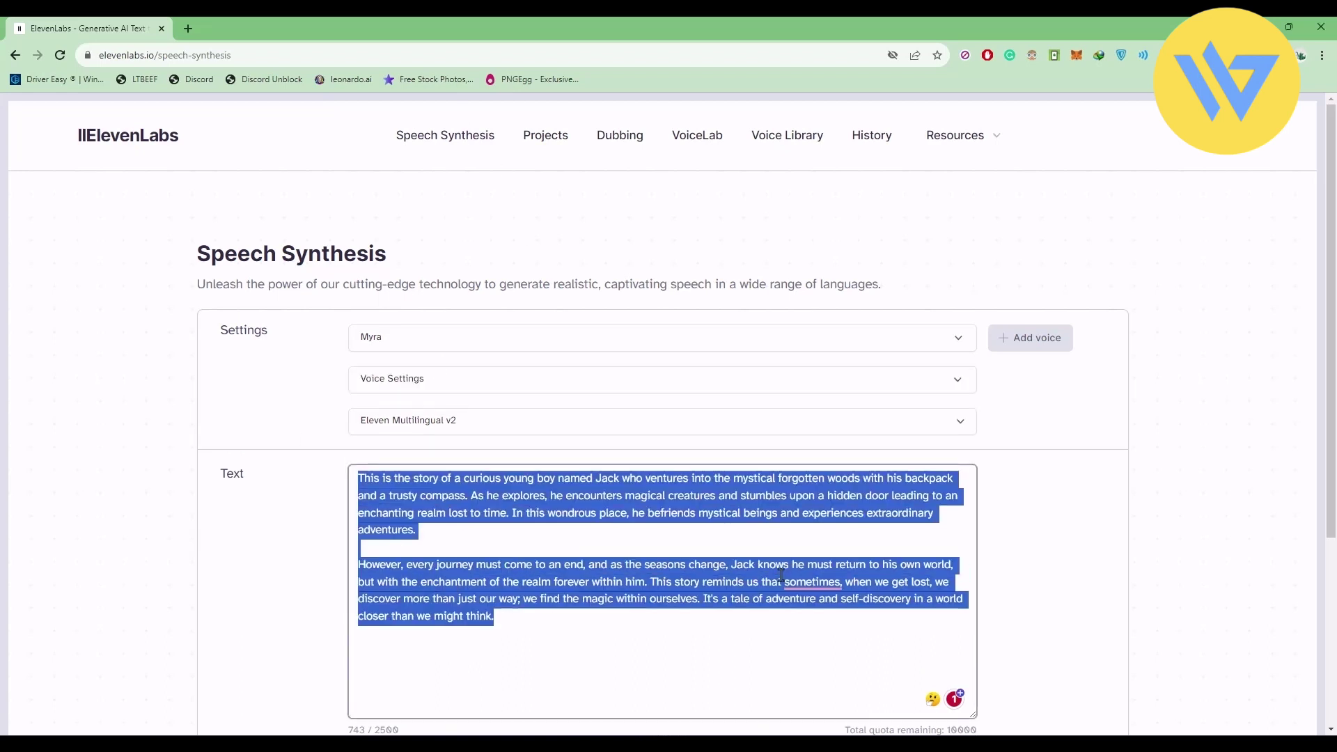
pyautogui.click(585, 647)
pyautogui.moveTo(576, 641); pyautogui.dragTo(361, 485)
pyautogui.click(362, 486)
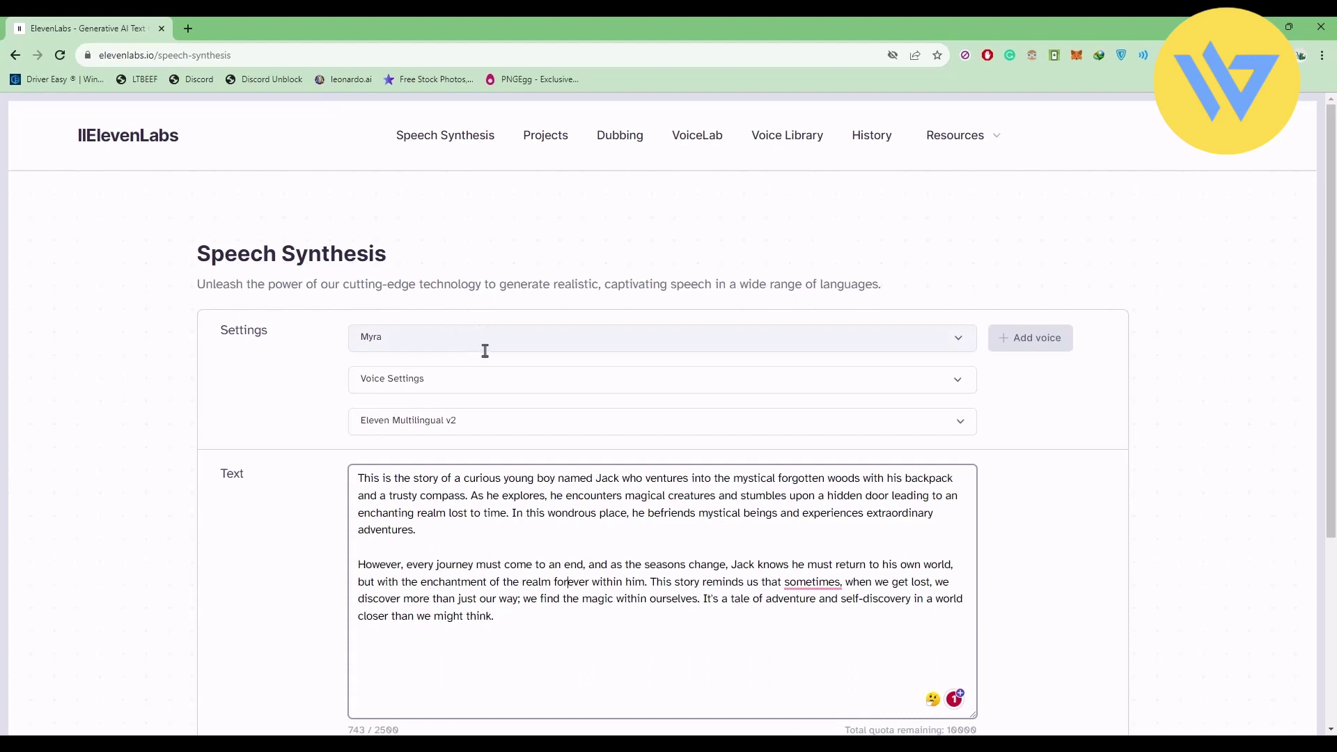
# Expand the voice settings for Myra and examine the Stability and Clarity + Similarity Enhancement sliders.
pyautogui.click(498, 380)
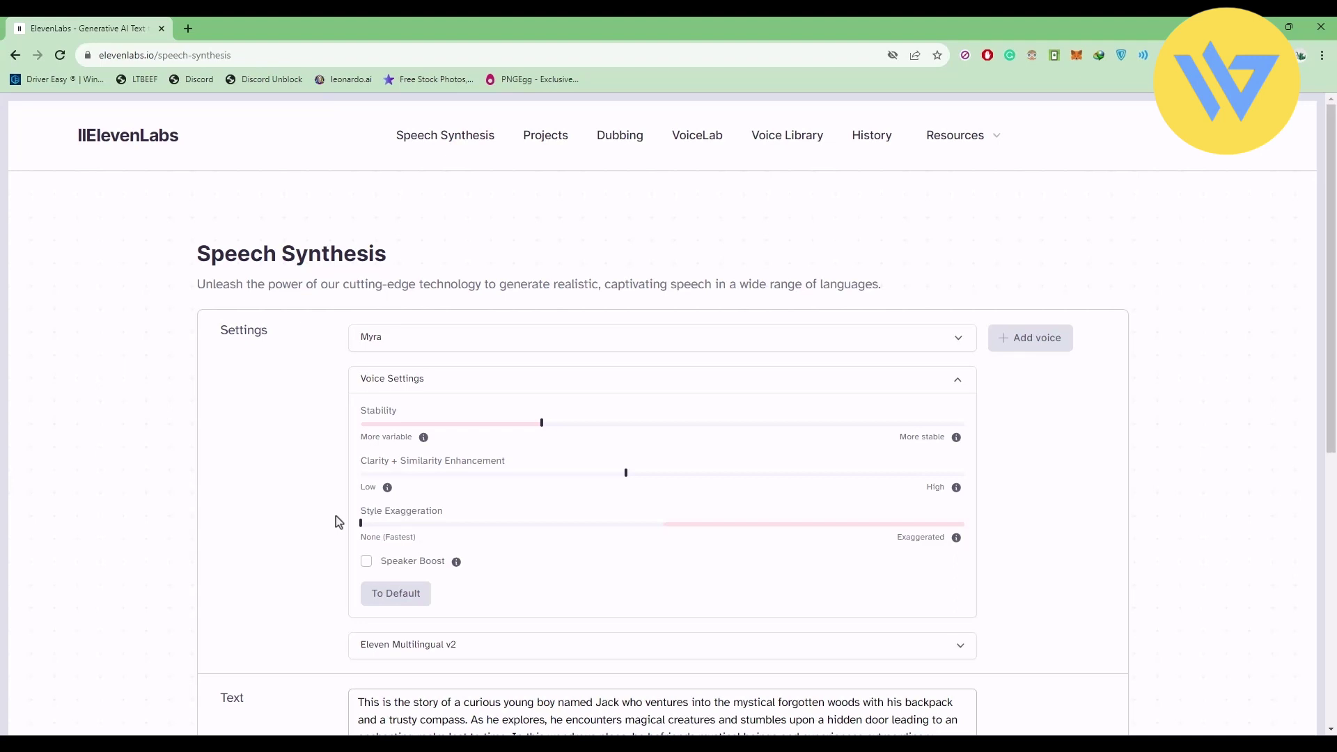
pyautogui.click(542, 423)
pyautogui.moveTo(627, 481)
# Switch the voice to Soft voice female and examine its Stability and Style Exaggeration settings.
pyautogui.click(390, 340)
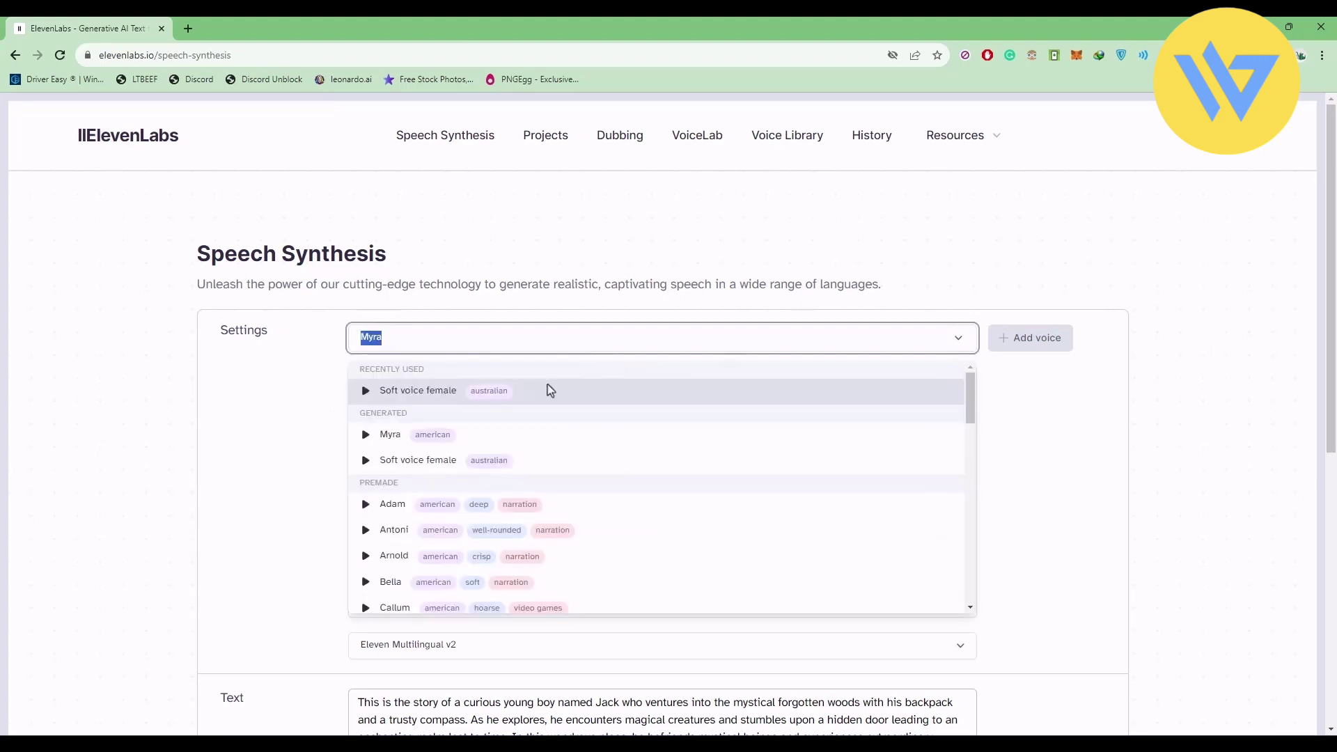
pyautogui.click(566, 396)
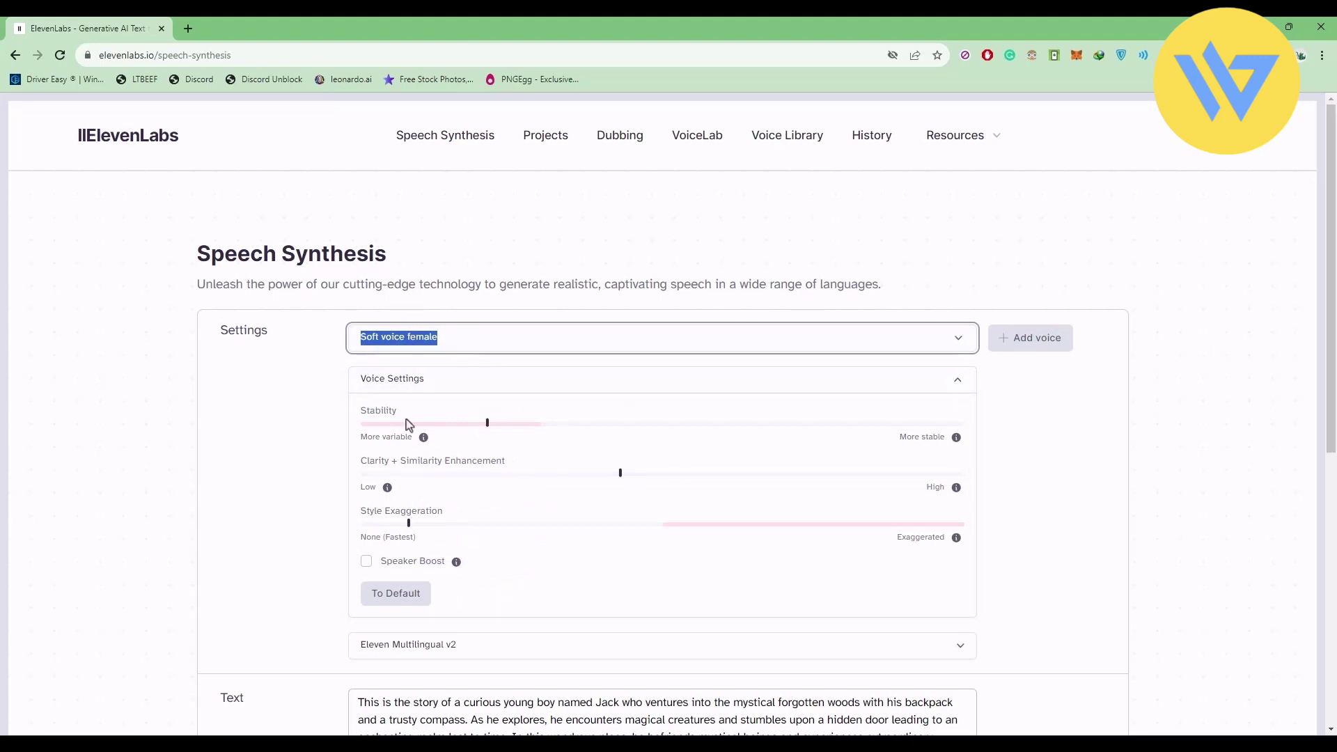
pyautogui.moveTo(489, 435)
pyautogui.click(328, 537)
pyautogui.moveTo(410, 527)
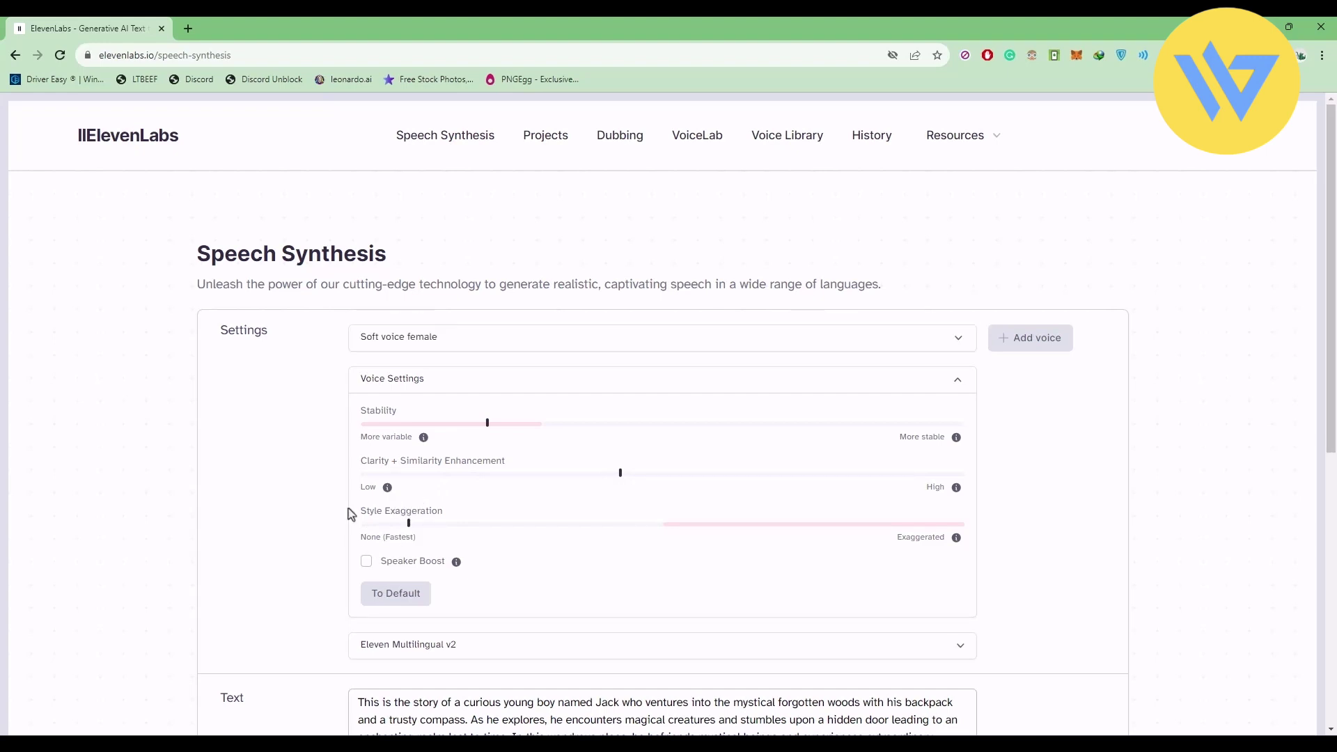
pyautogui.click(441, 338)
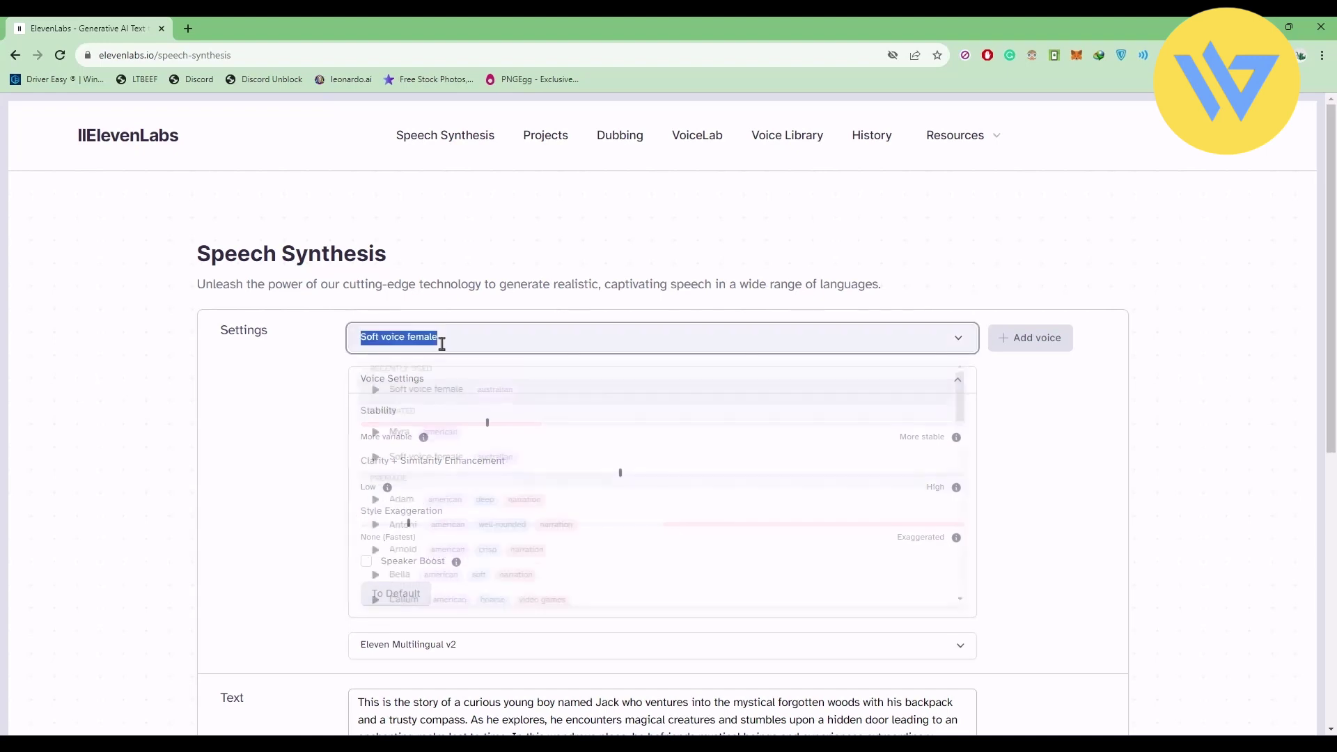
pyautogui.click(309, 446)
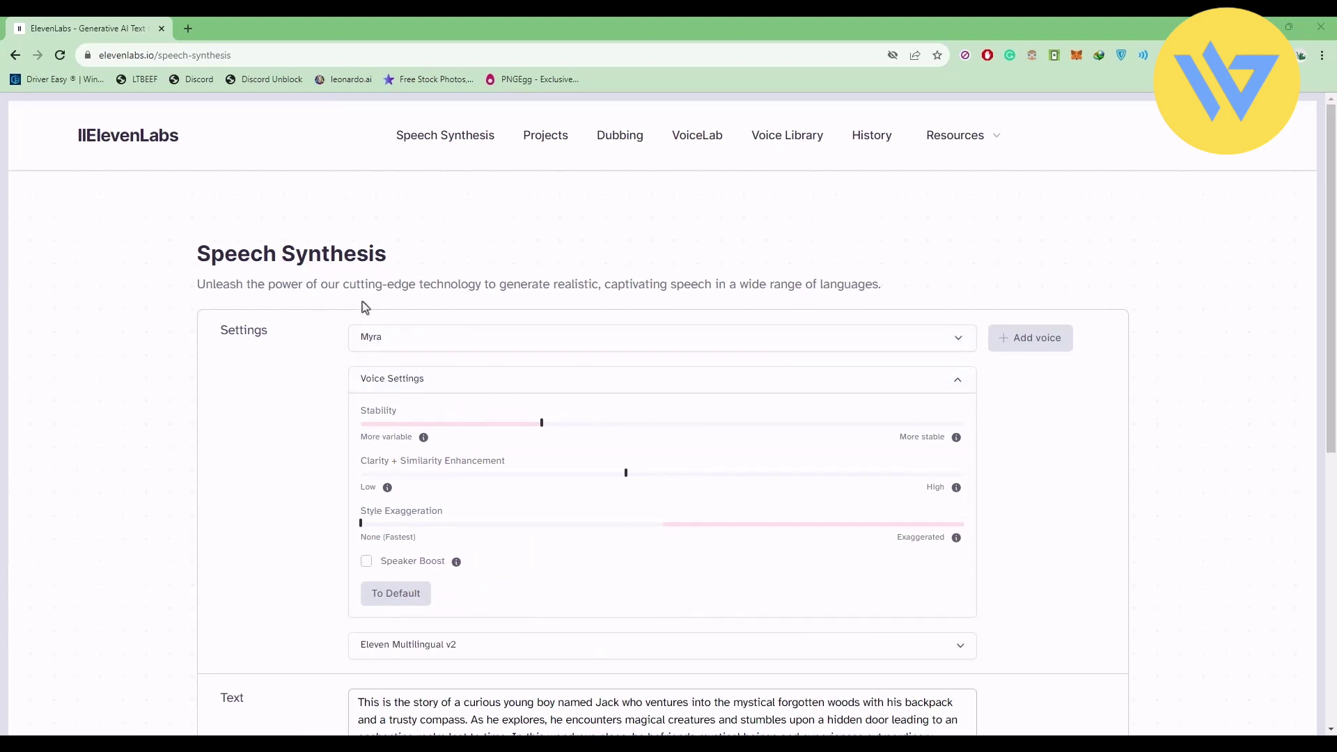
# View the Projects page and start a new dub from the Dubbing page.
pyautogui.click(554, 139)
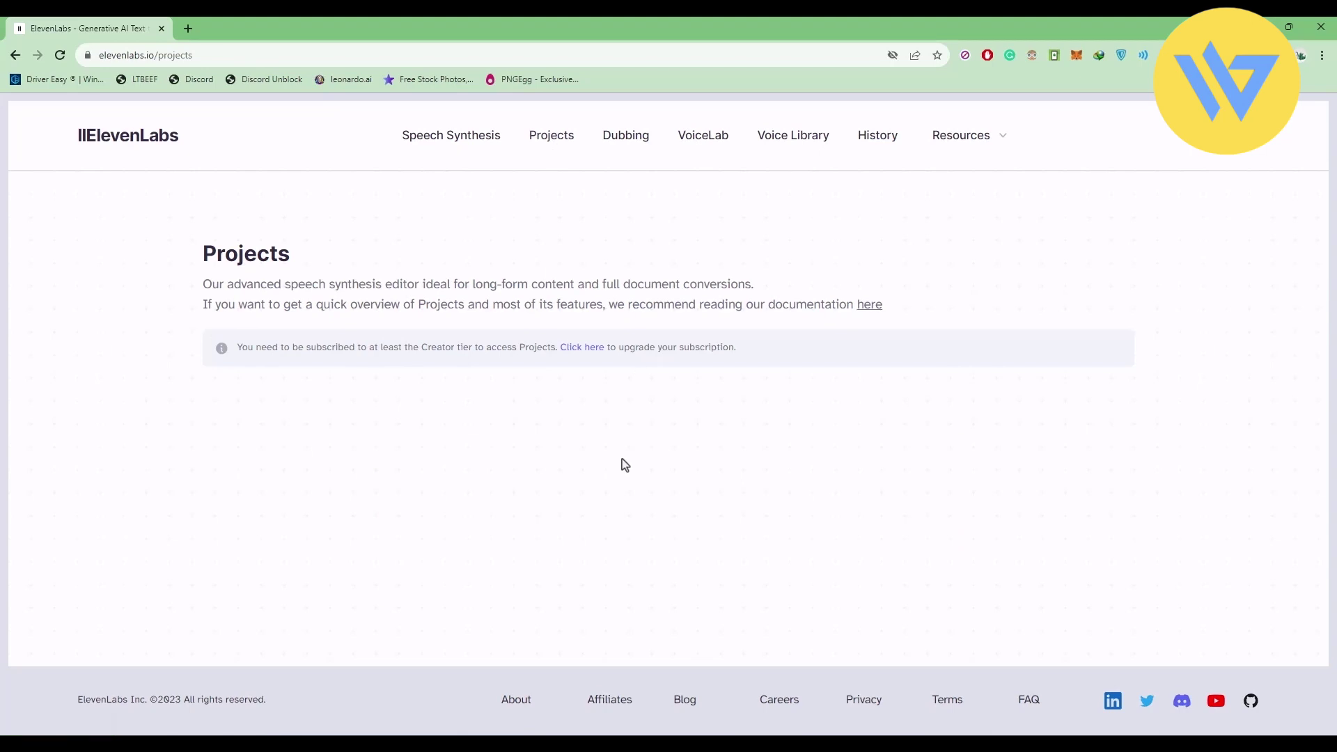
pyautogui.click(626, 135)
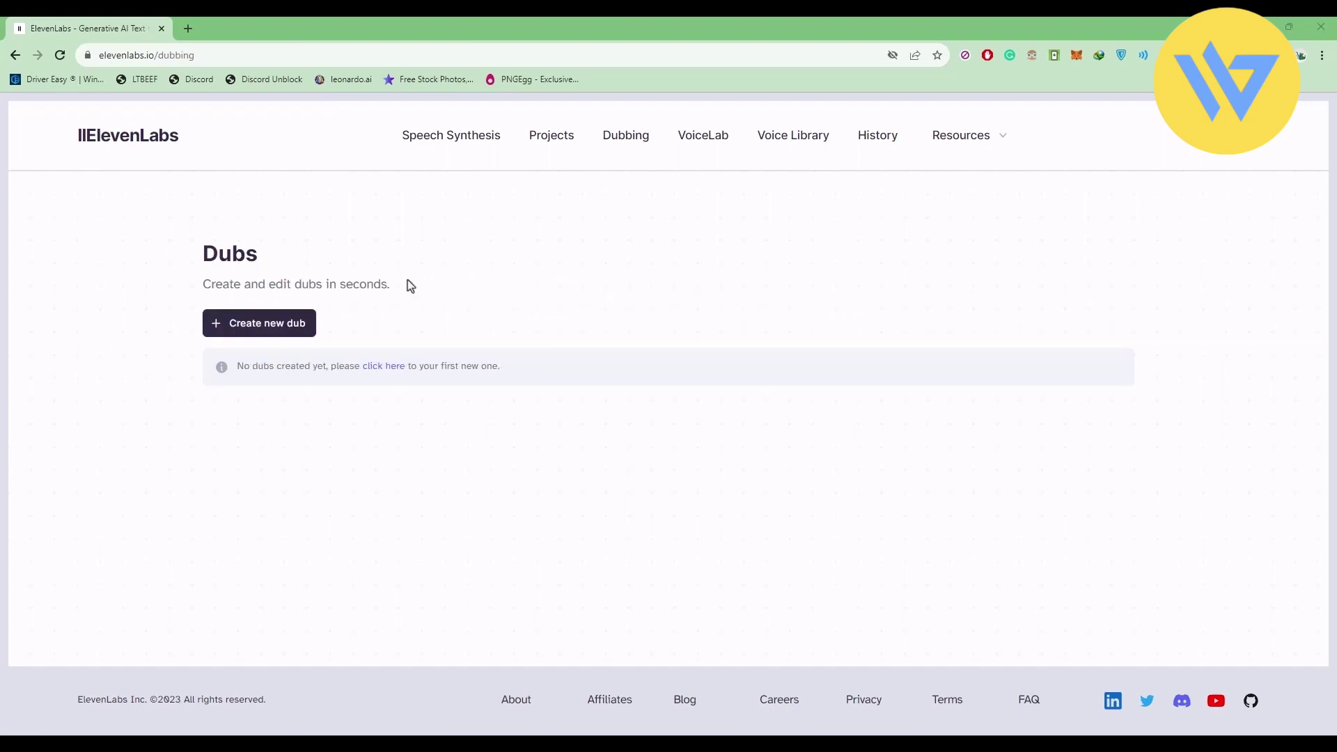
pyautogui.click(278, 337)
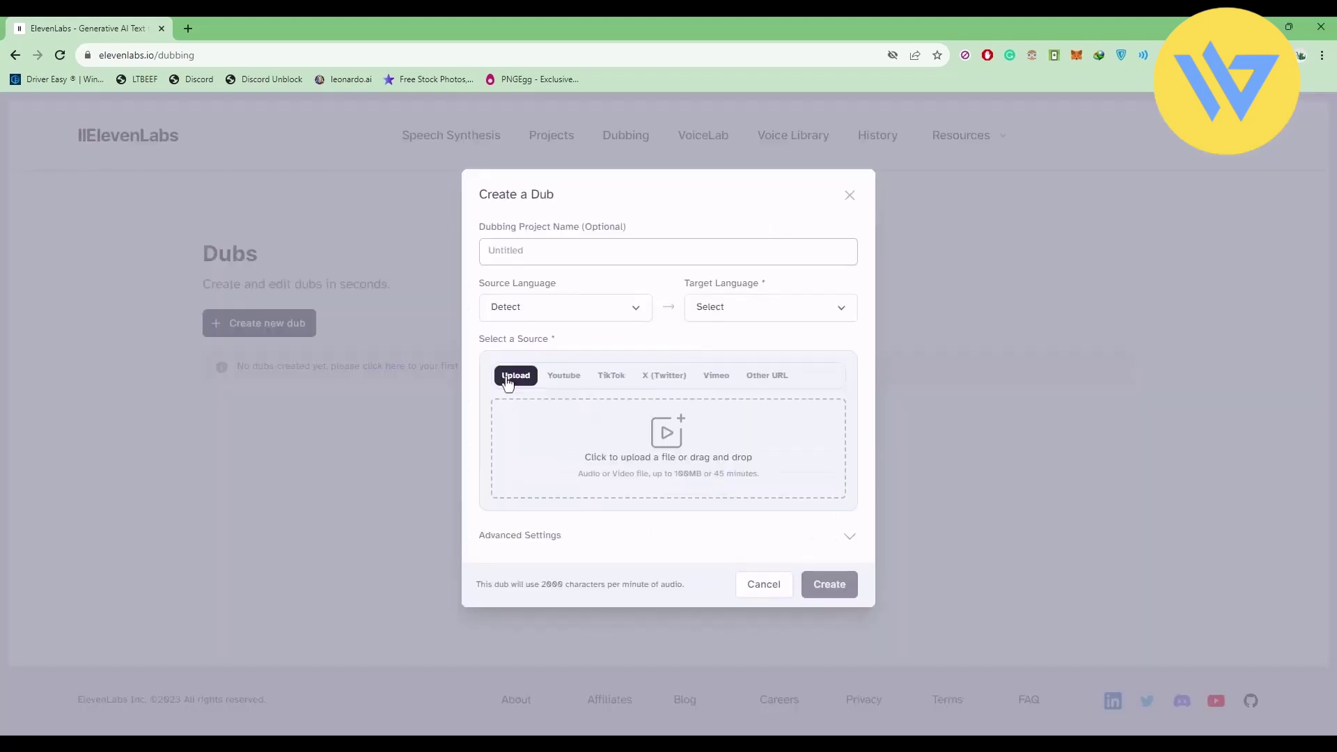
# Look through the dub's source options, including Youtube, TikTok, X (Twitter) and Other URL, and return to Upload.
pyautogui.click(551, 381)
pyautogui.click(517, 406)
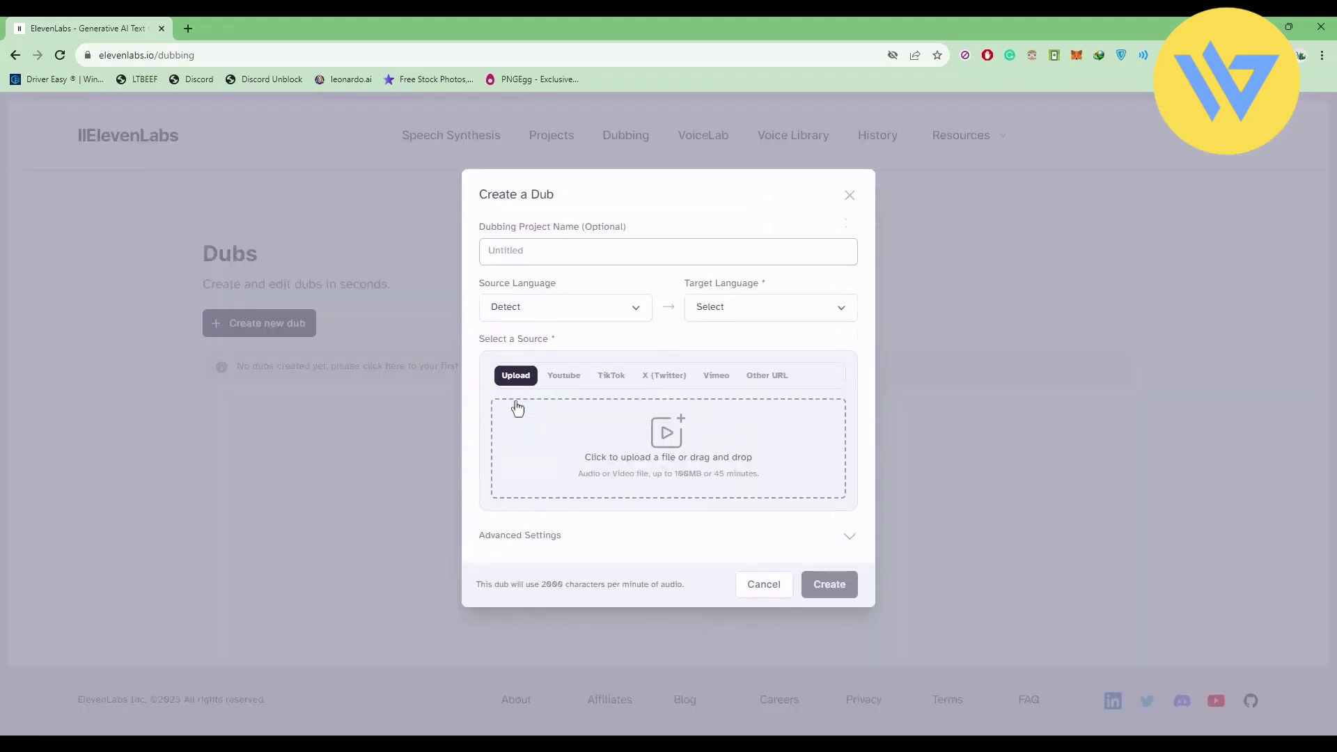
pyautogui.click(560, 380)
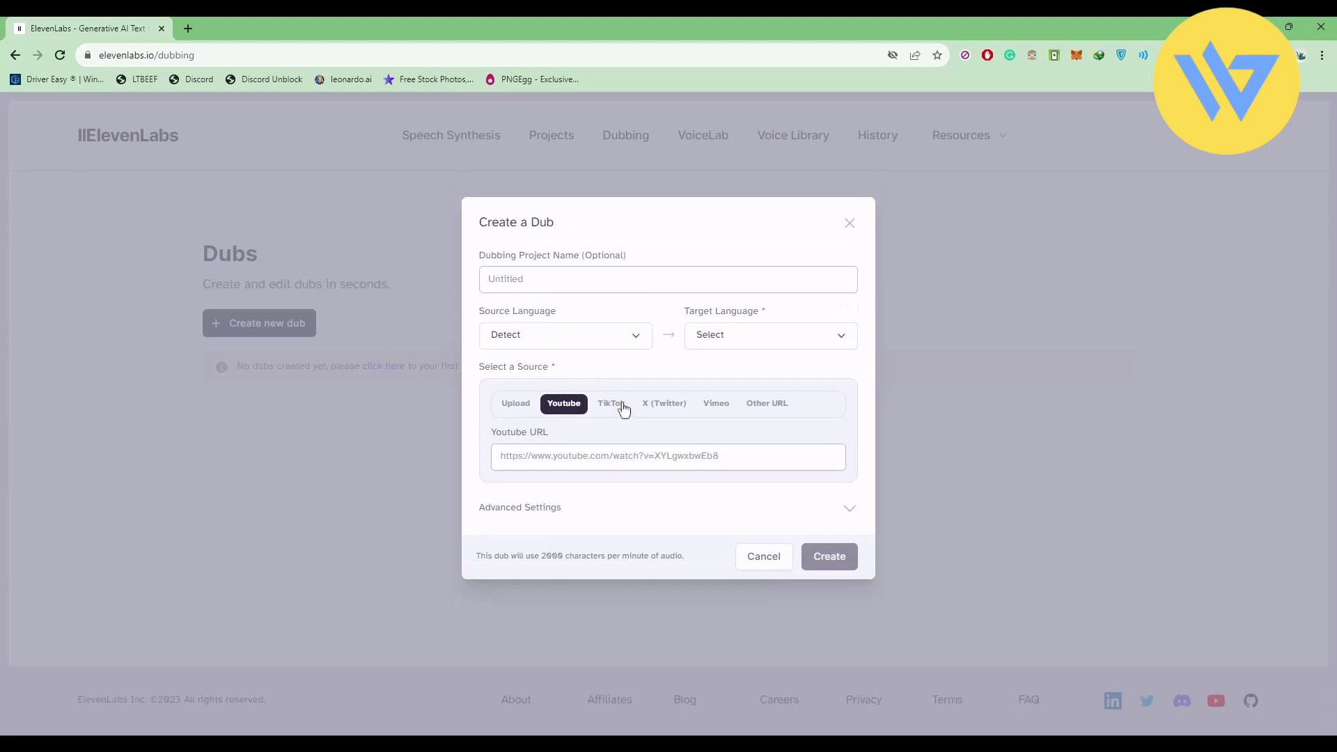
pyautogui.click(617, 414)
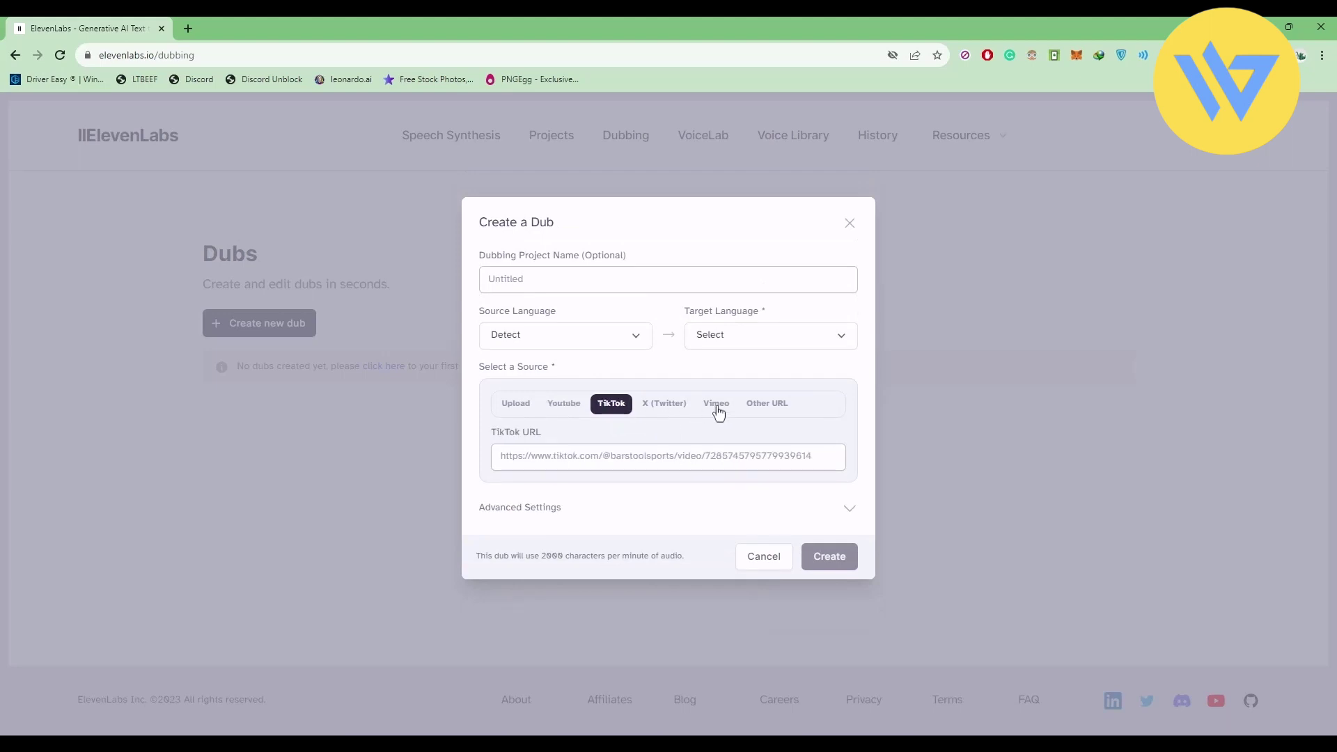
pyautogui.click(665, 411)
pyautogui.click(762, 409)
pyautogui.click(565, 410)
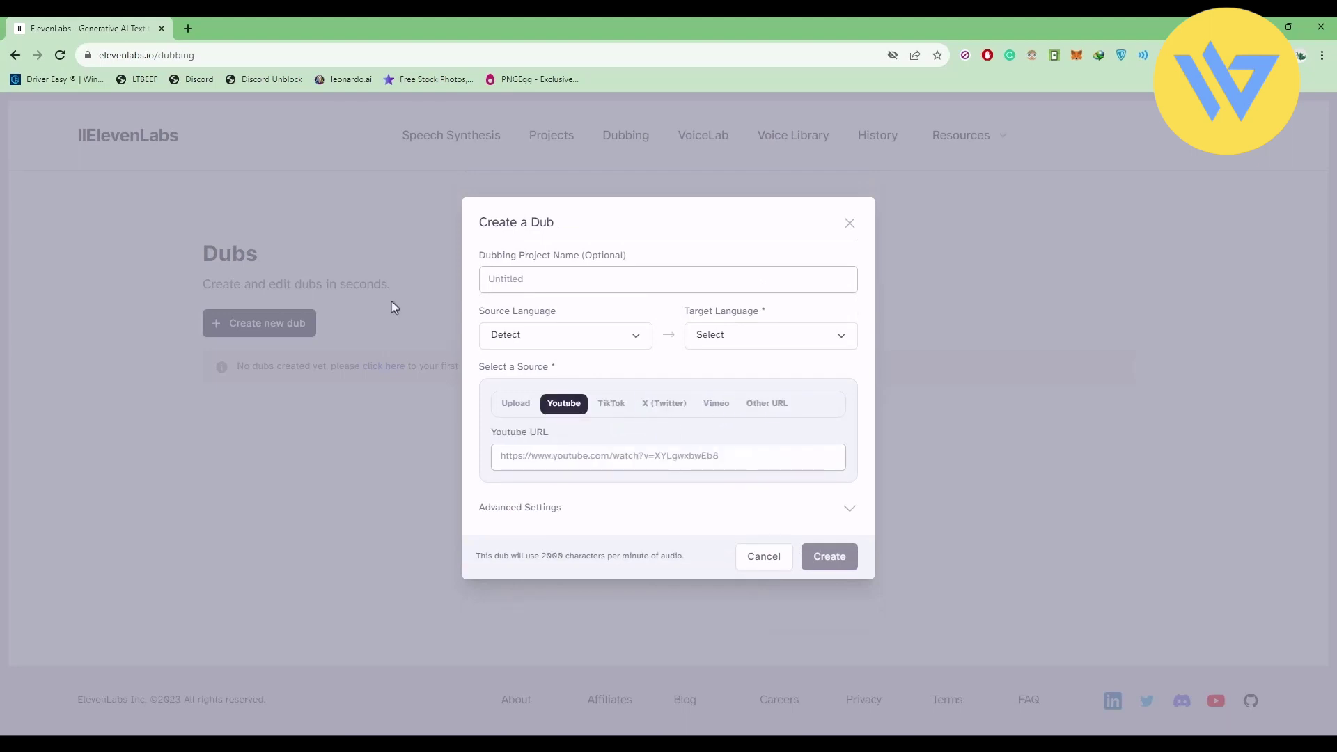
pyautogui.click(516, 404)
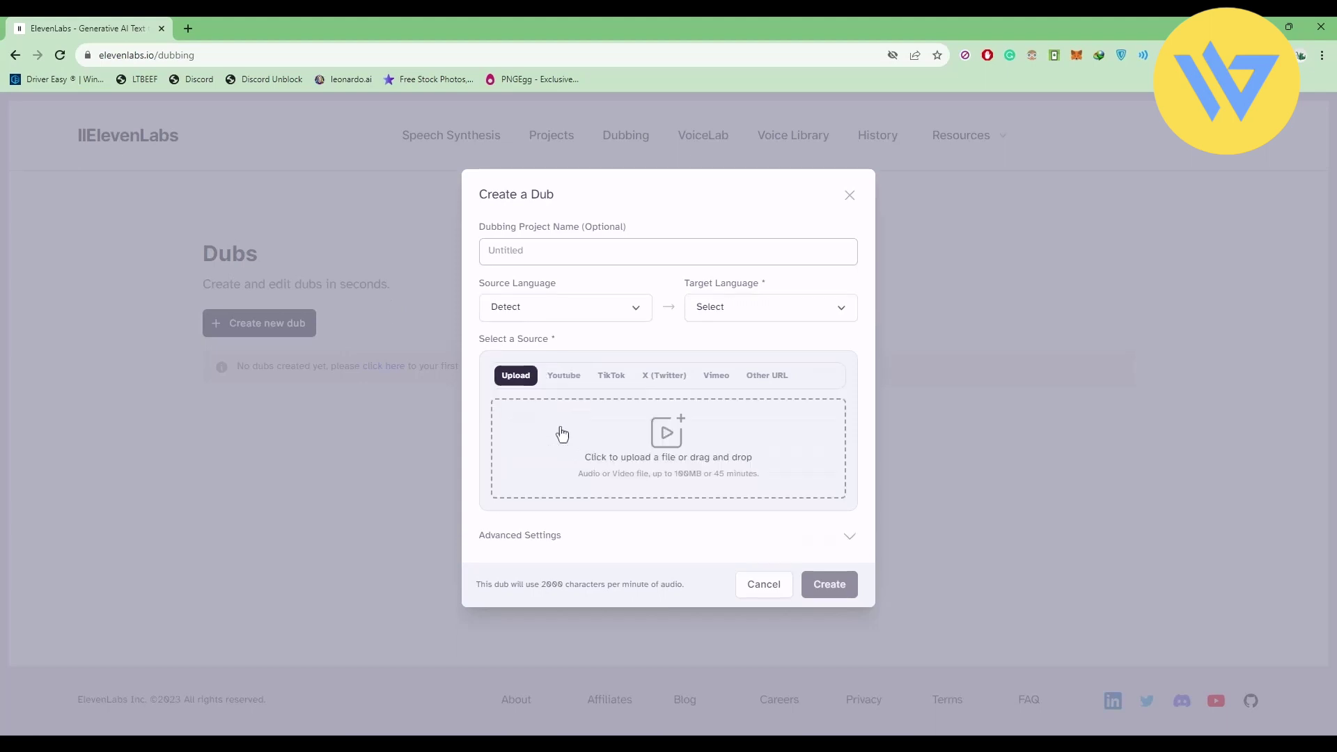
# Review the dub's target languages and advanced settings, and cancel creating the dub.
pyautogui.click(780, 309)
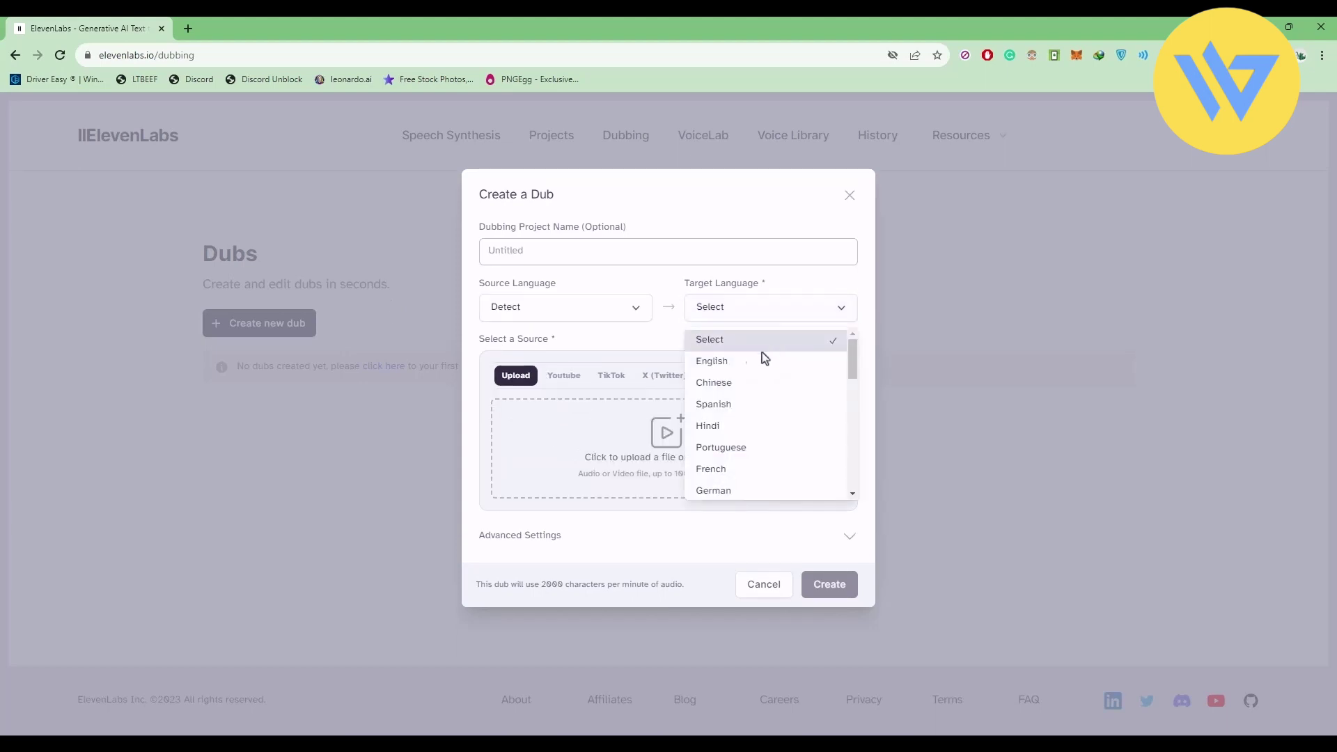
pyautogui.click(692, 256)
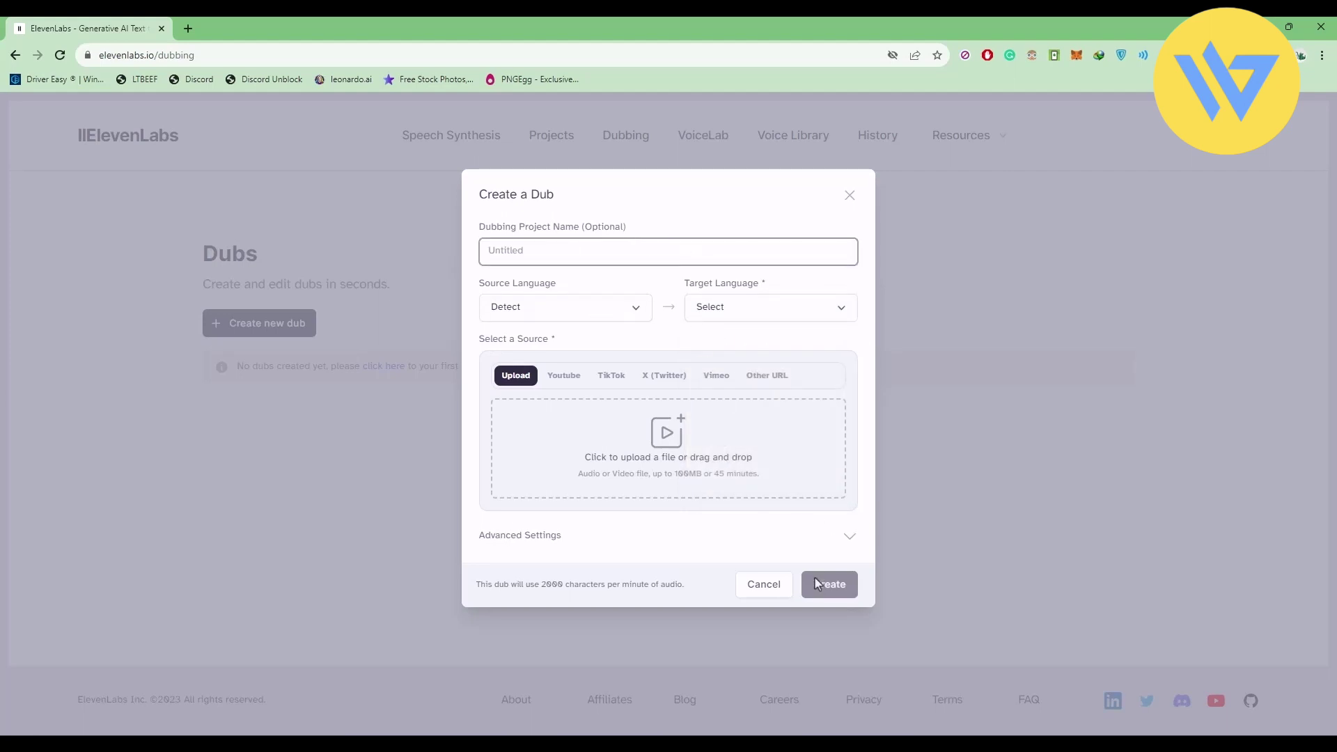
pyautogui.click(752, 536)
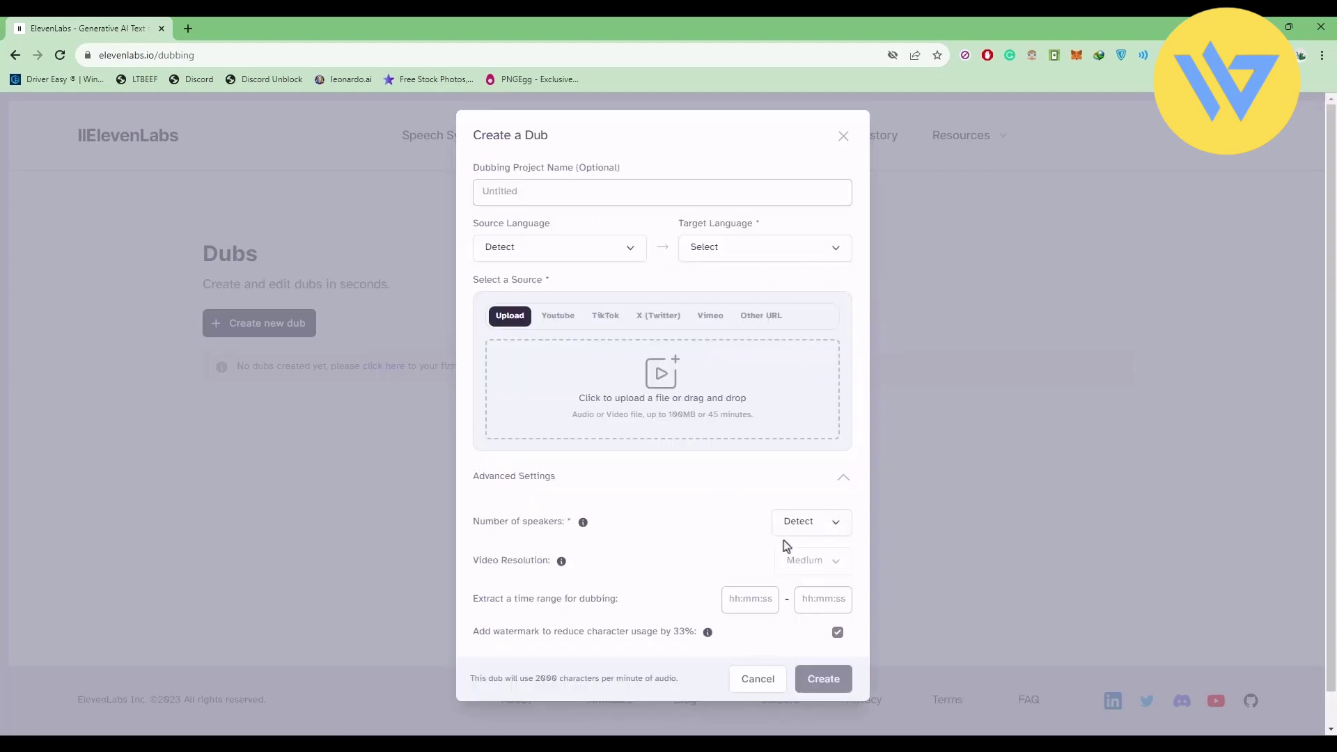
pyautogui.click(840, 485)
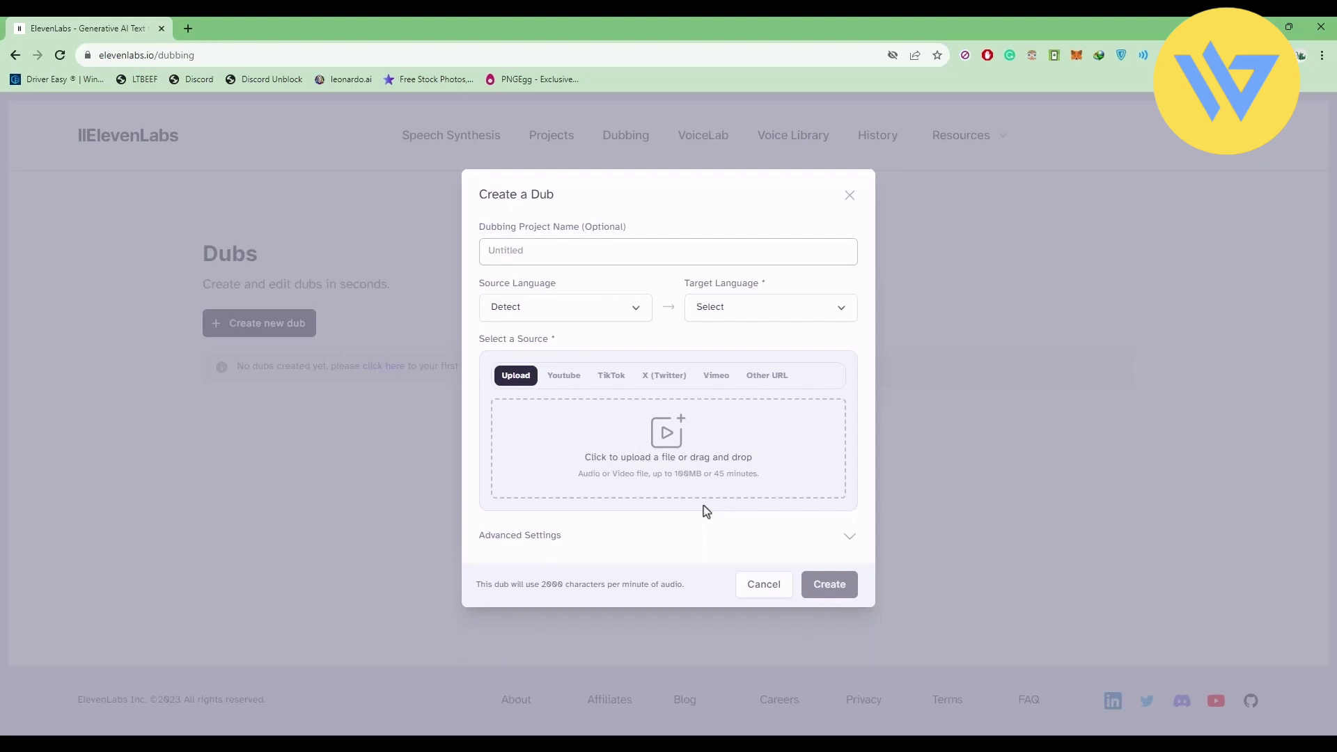
pyautogui.click(749, 585)
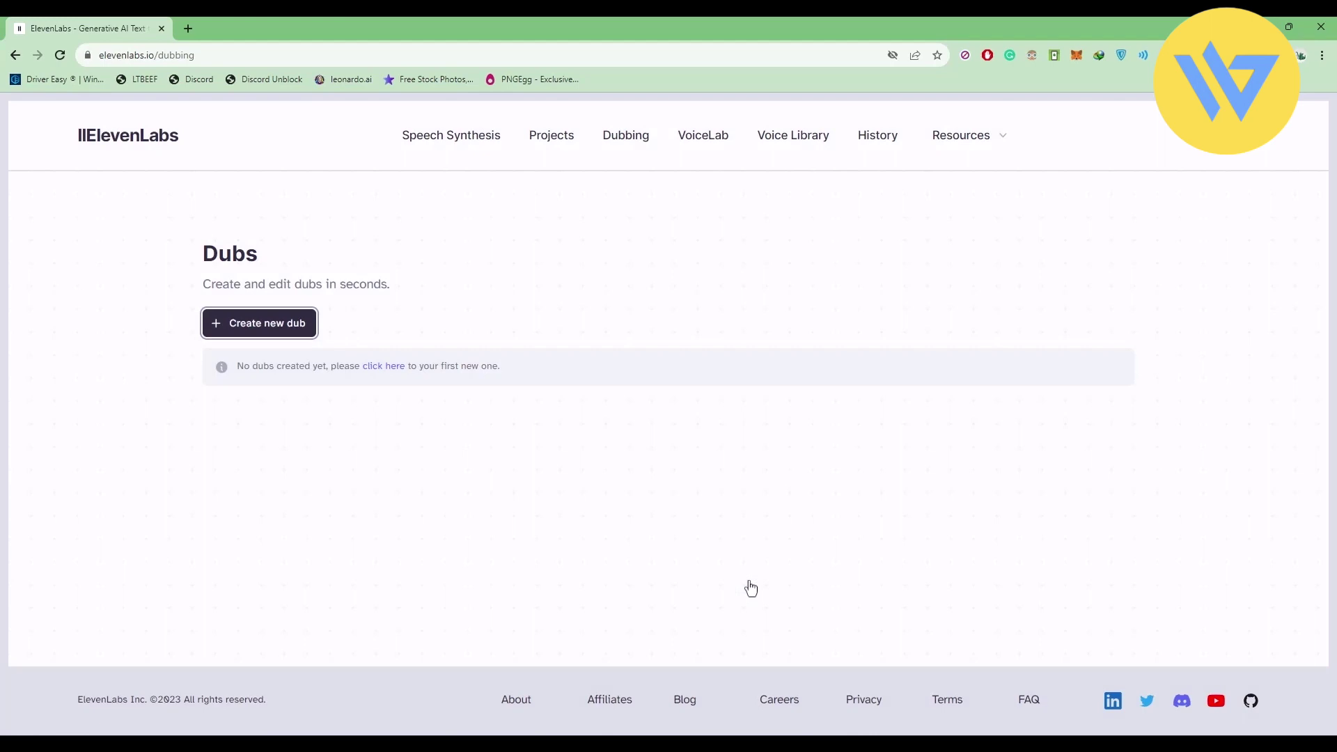
# Remove the middle-aged American male voice from VoiceLab.
pyautogui.click(698, 137)
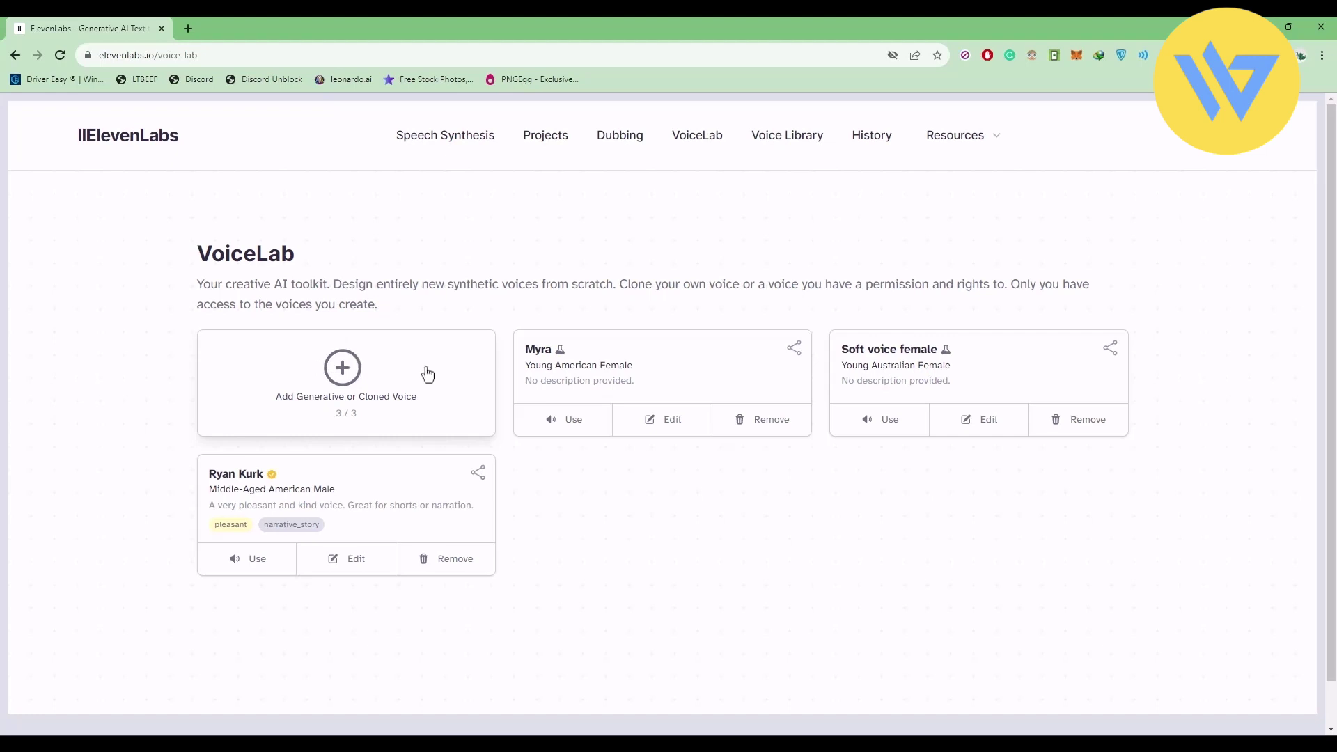
pyautogui.click(443, 573)
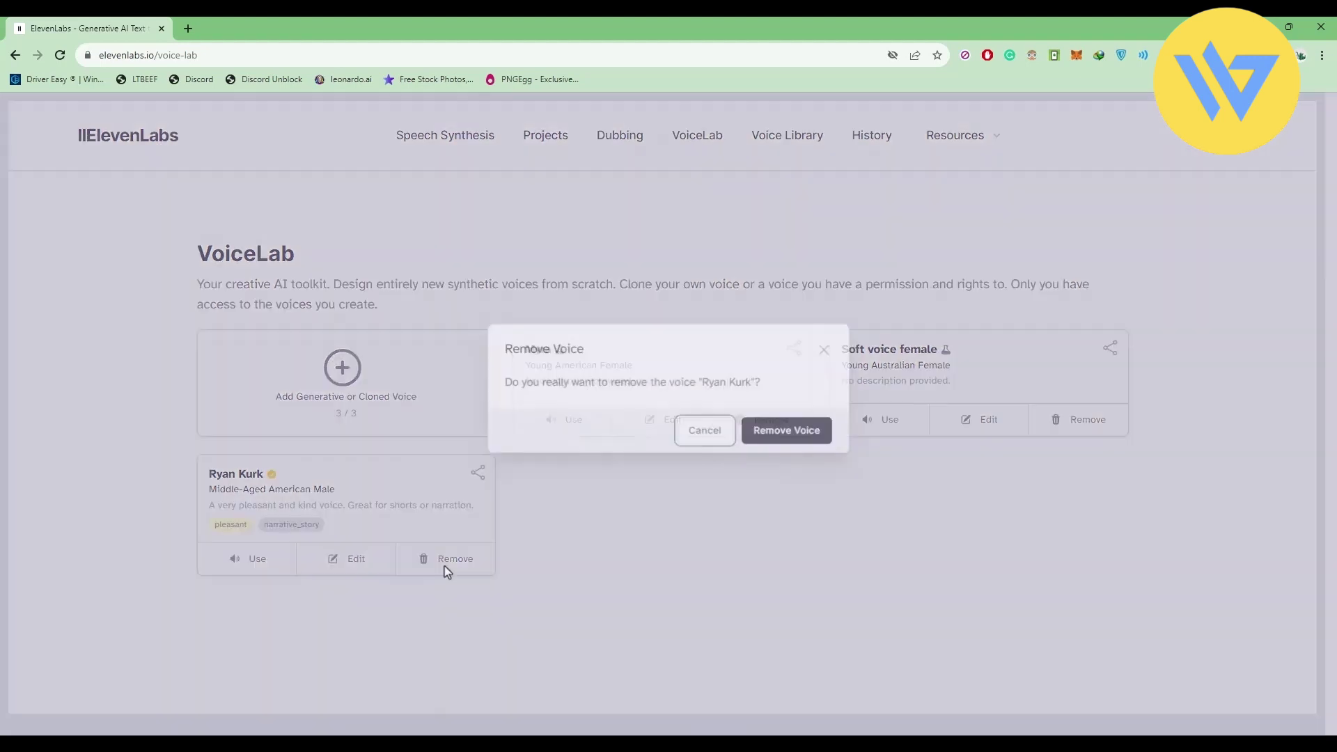
pyautogui.click(775, 432)
# Review the types of voice that VoiceLab can create and browse the community voices in the Voice Library.
pyautogui.click(349, 367)
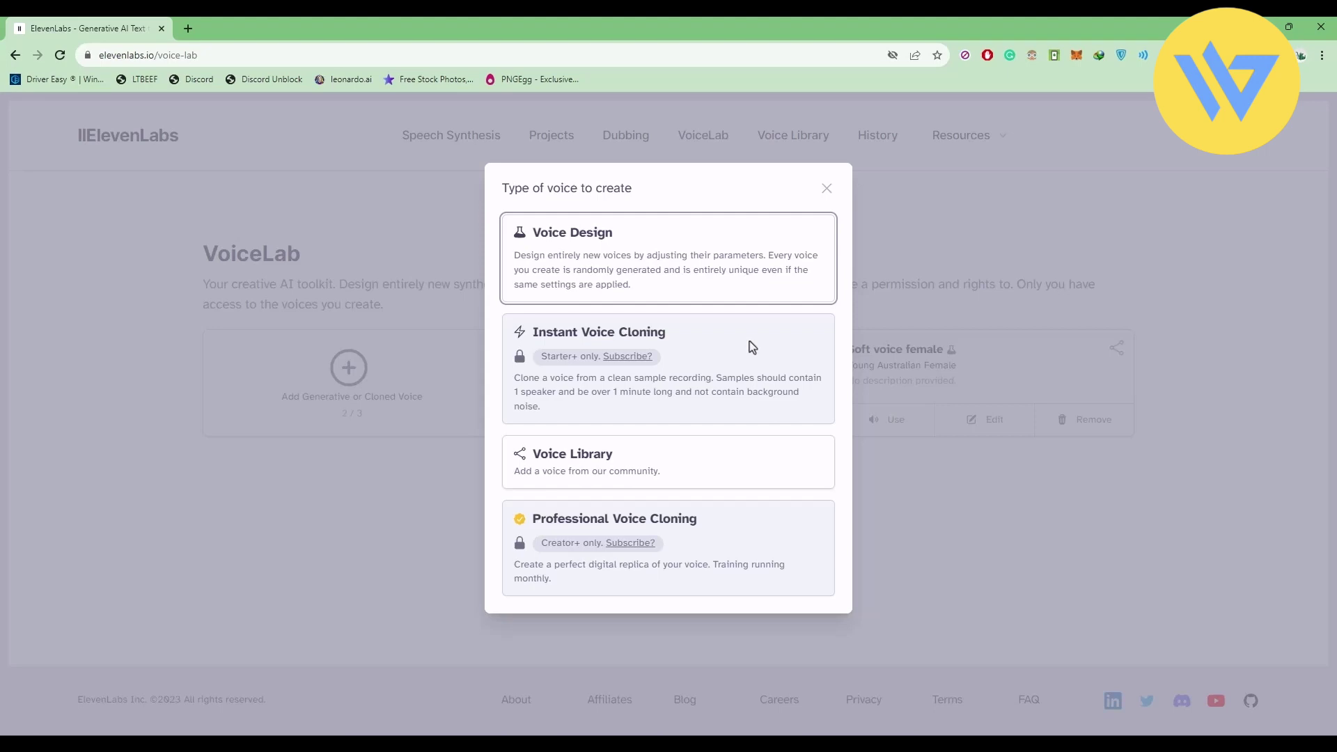
pyautogui.click(825, 189)
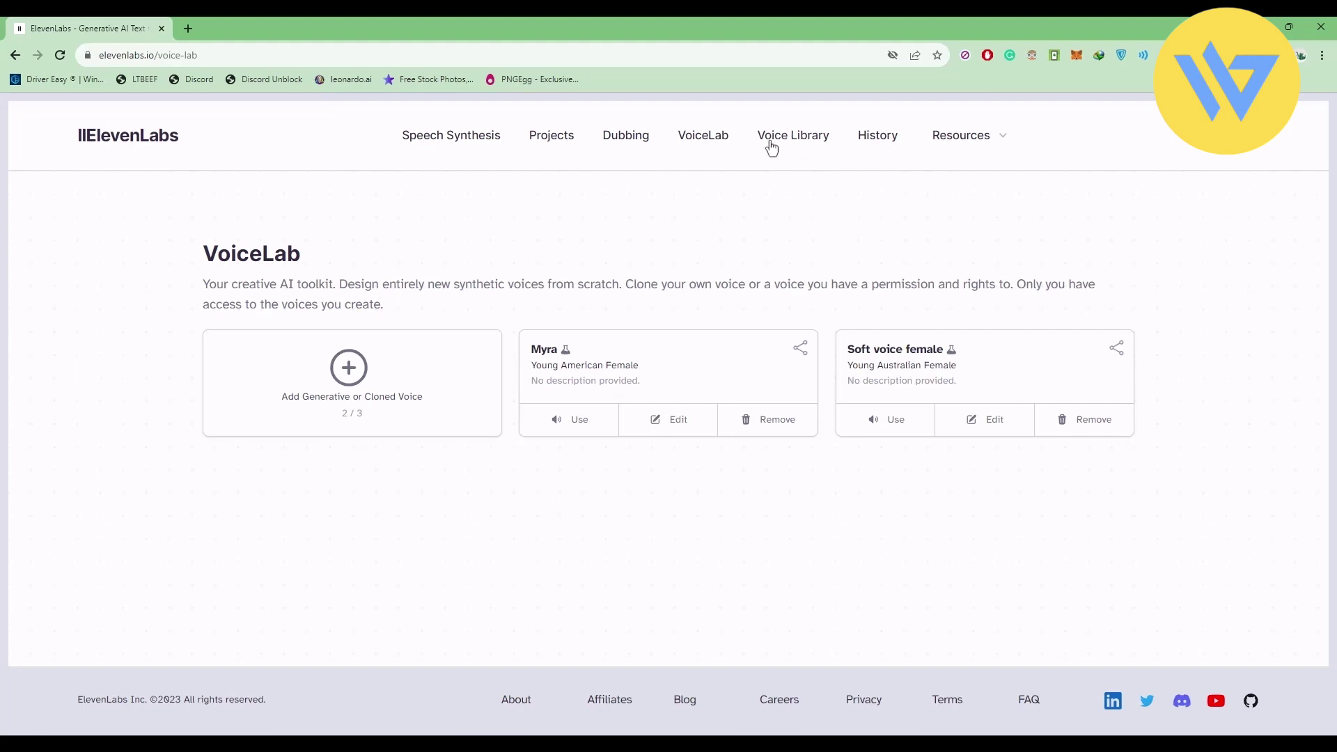
pyautogui.click(793, 142)
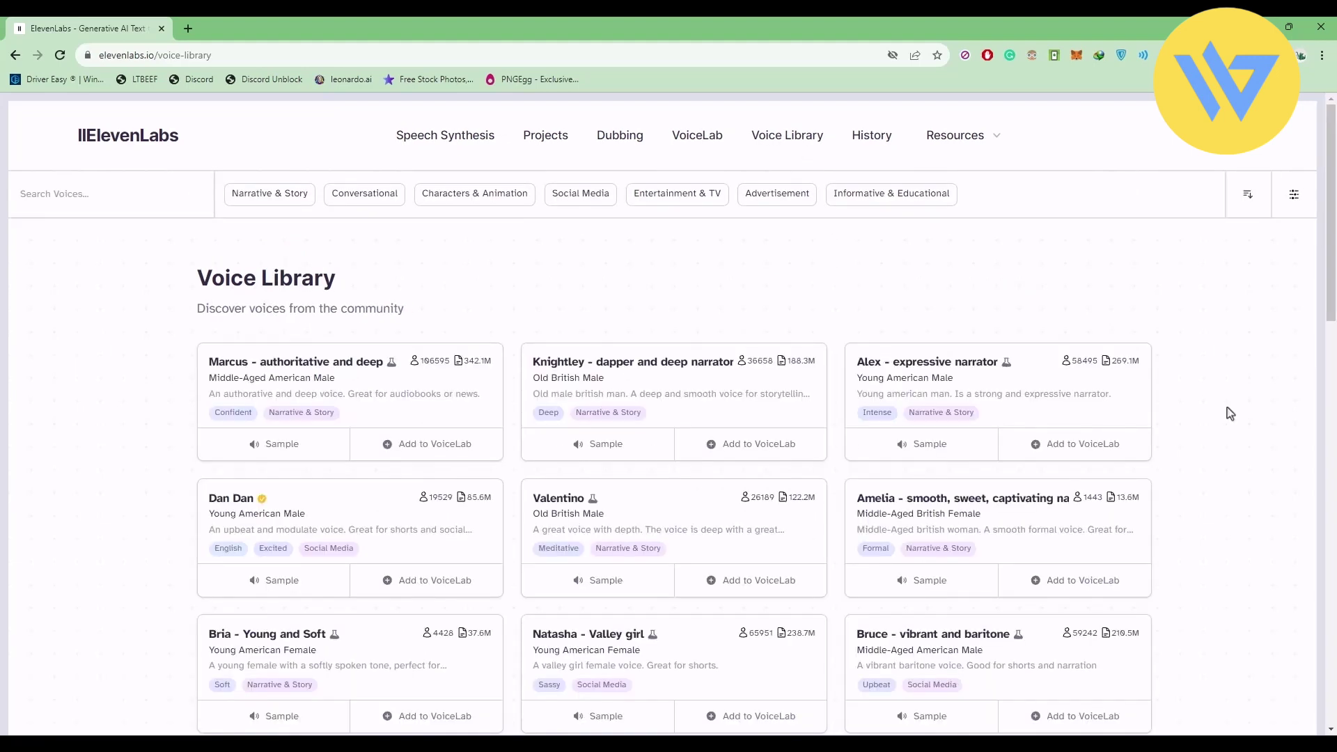
pyautogui.scroll(-10, 1230, 413)
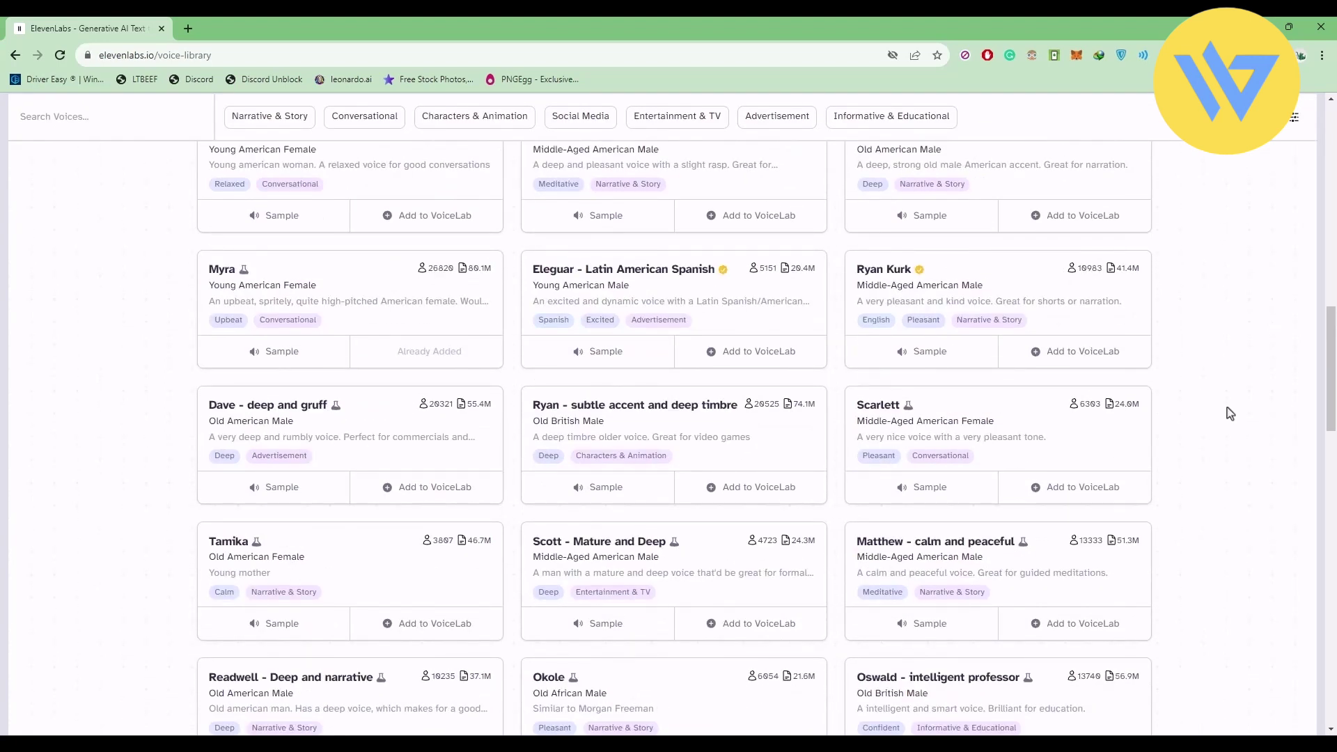
pyautogui.scroll(9, 1230, 414)
pyautogui.scroll(4, 1230, 413)
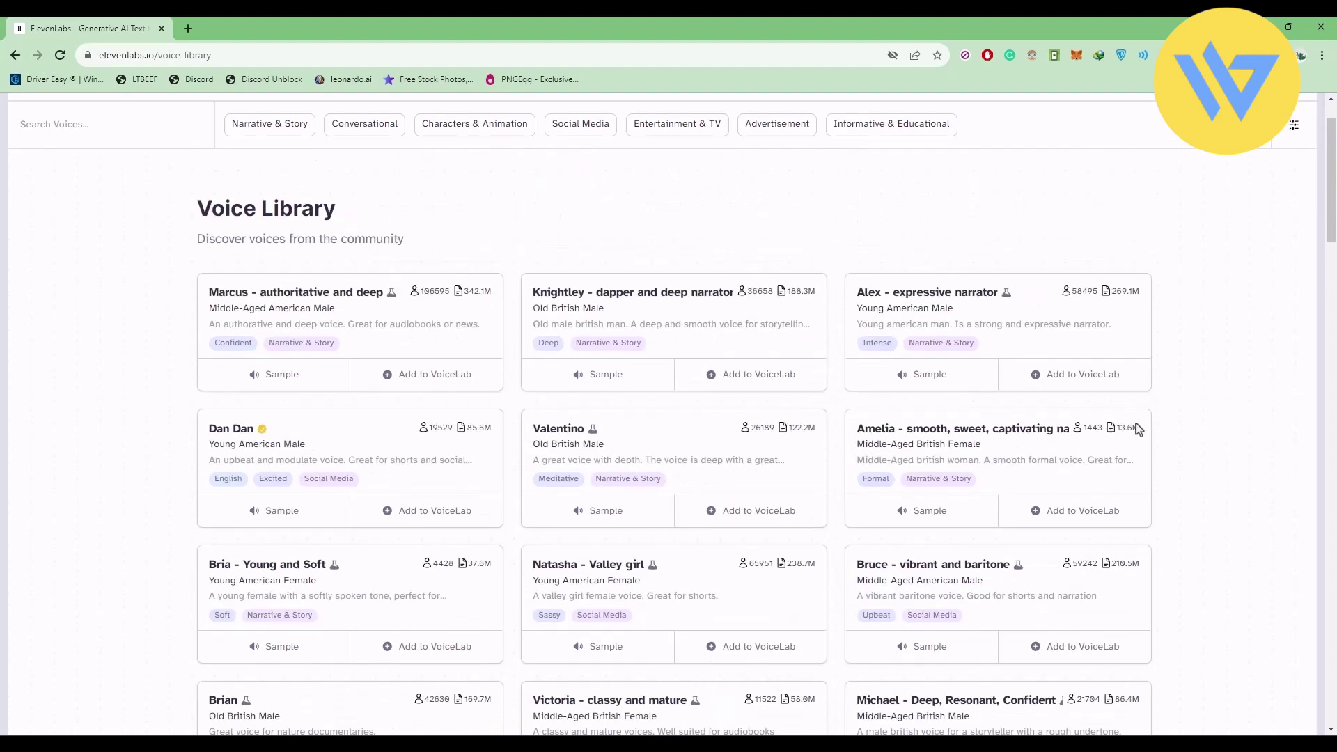
# Preview the "Alex - expressive narrator" voice and add it to VoiceLab under its existing name.
pyautogui.click(913, 382)
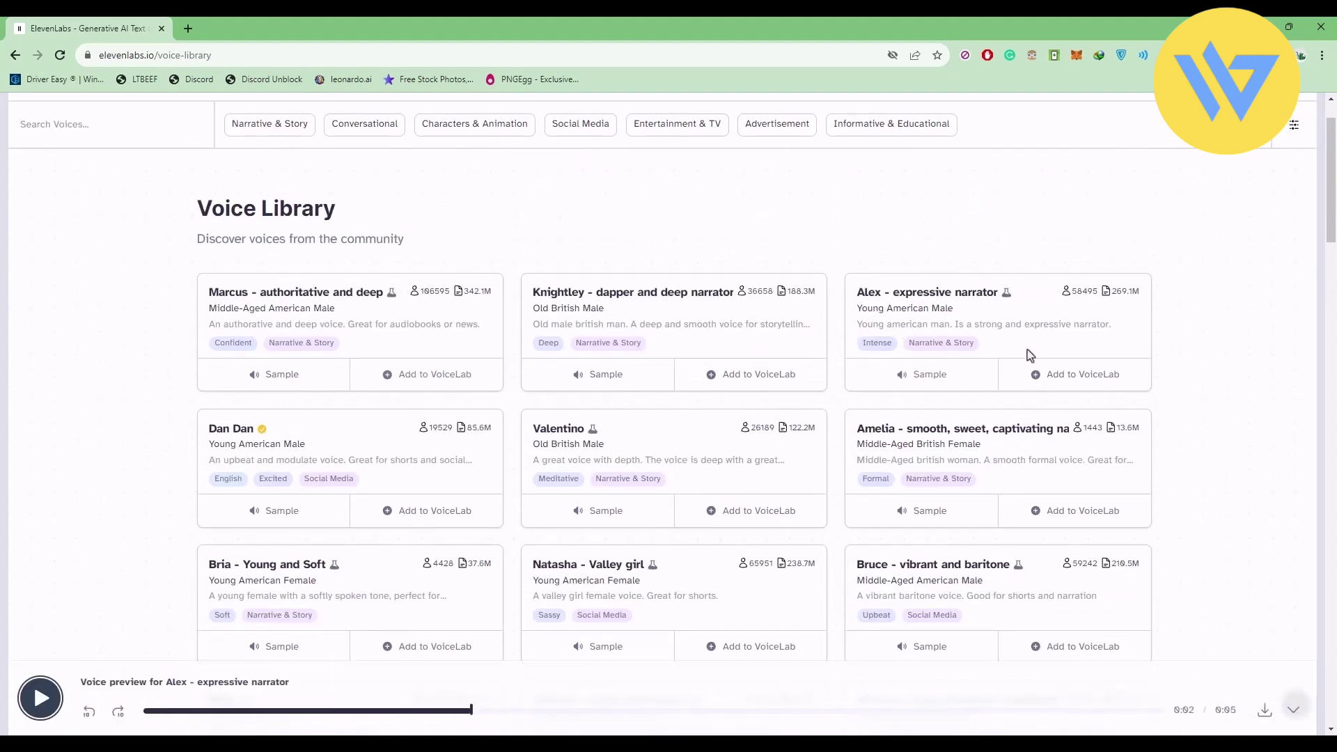
pyautogui.click(1076, 389)
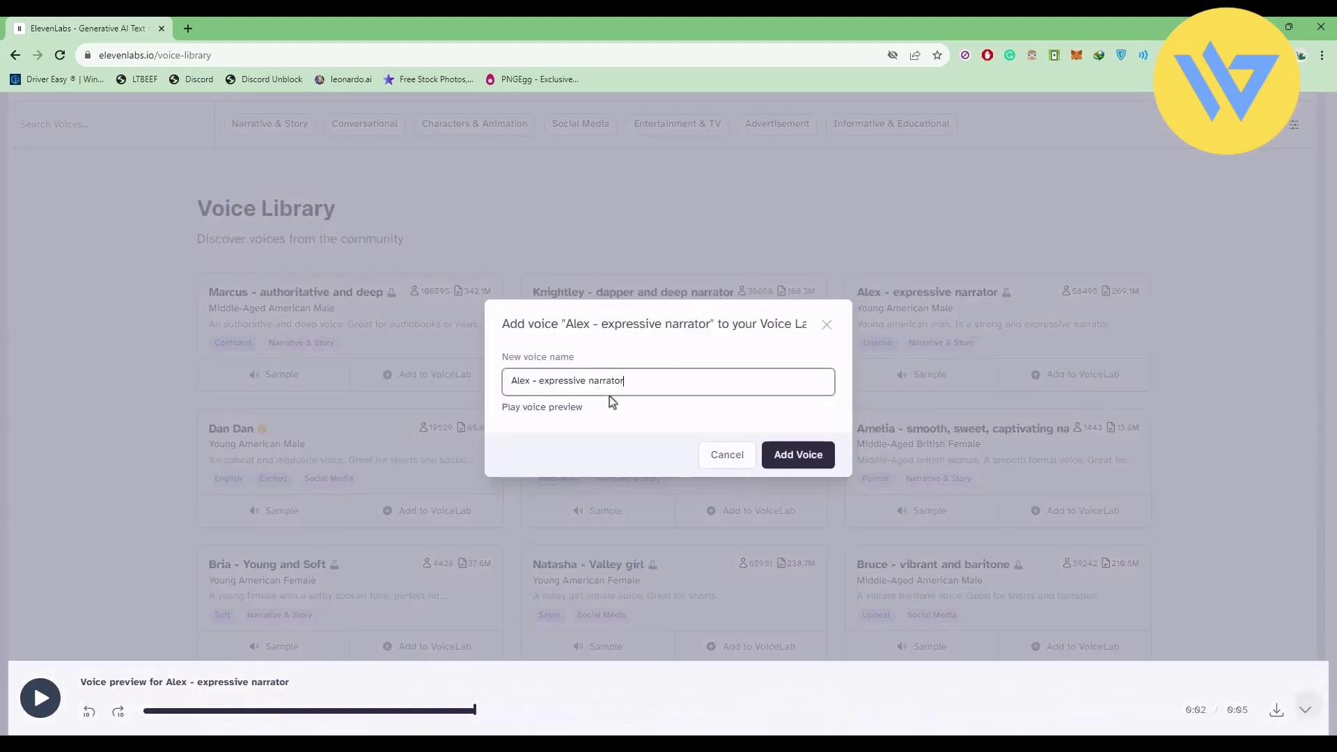
pyautogui.click(797, 460)
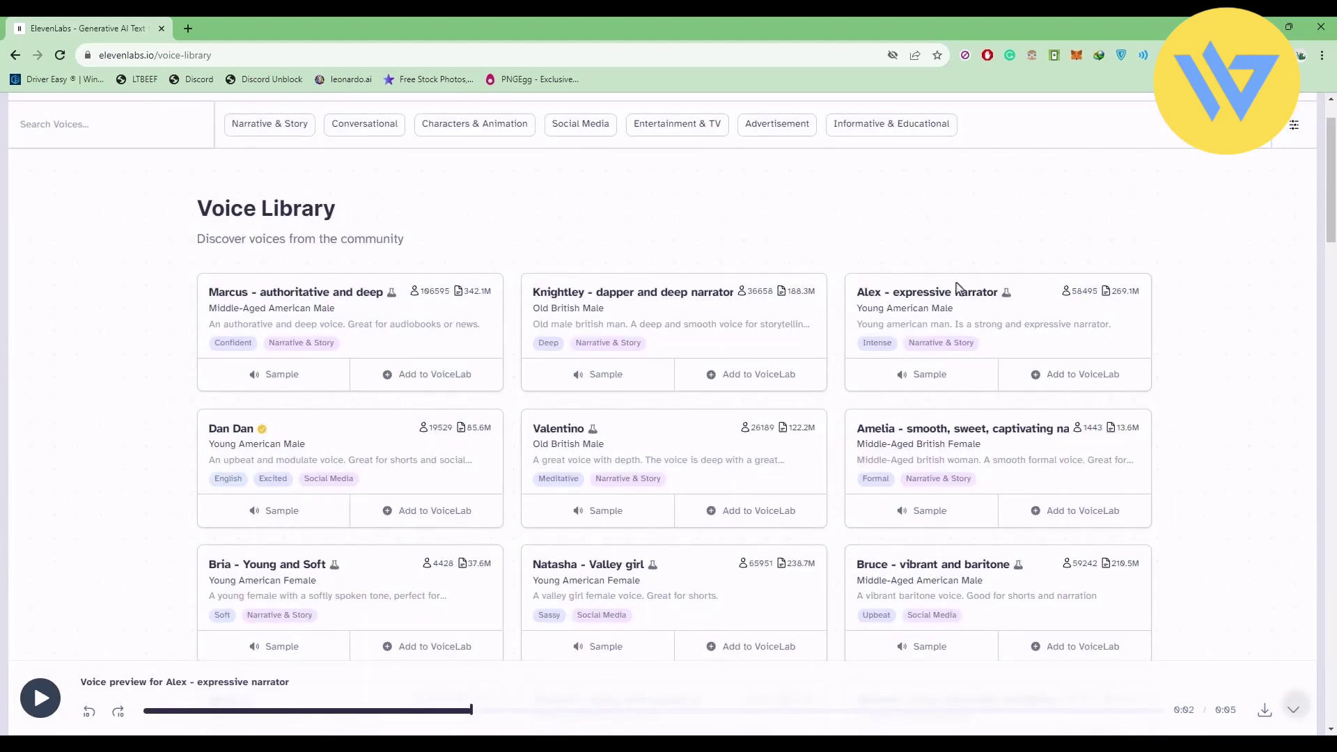
# Review the list of previously generated samples on the History page.
pyautogui.scroll(2, 767, 221)
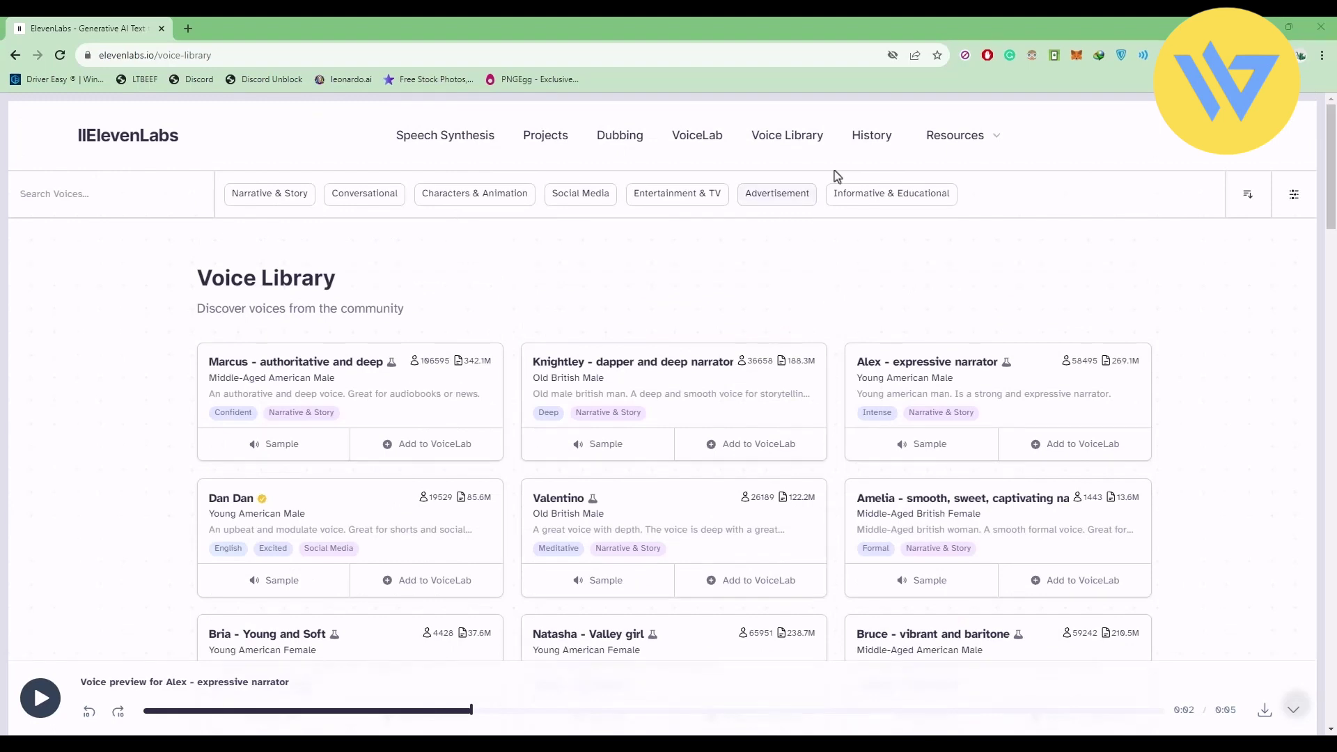
pyautogui.click(879, 139)
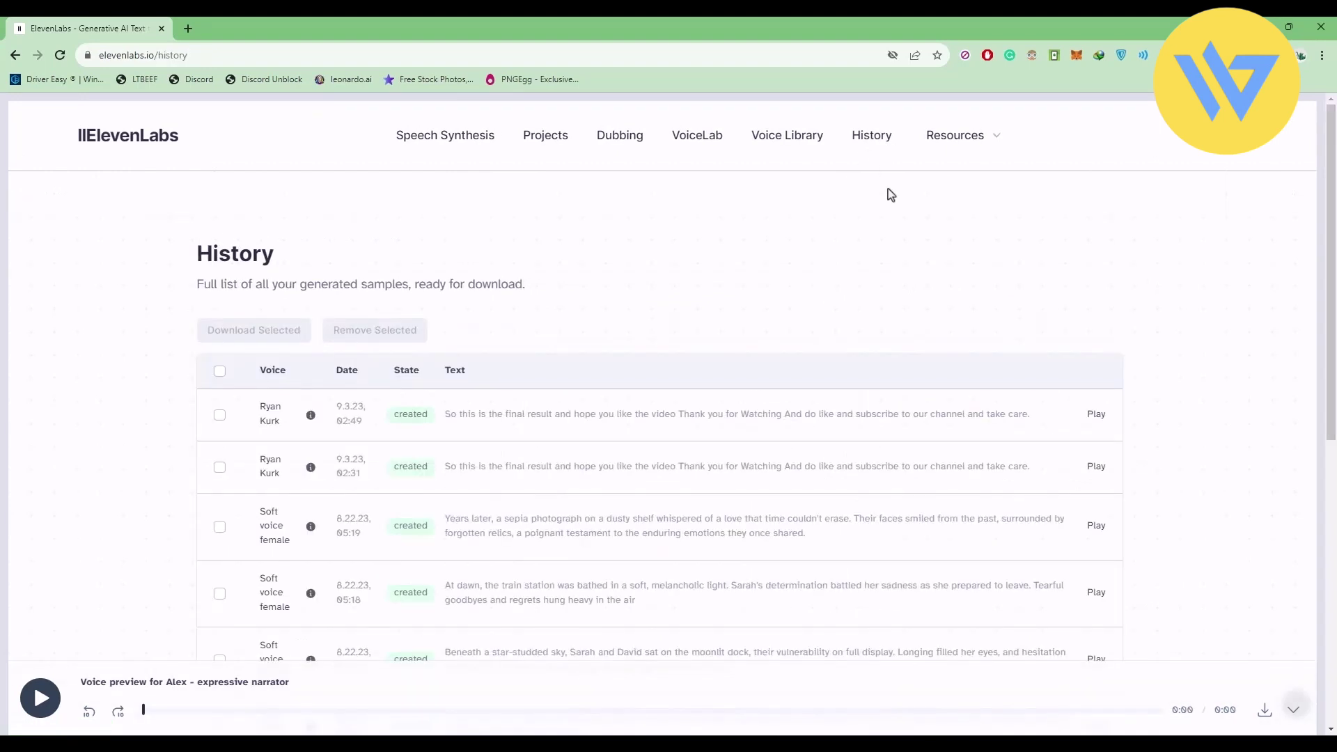
pyautogui.scroll(-8, 1066, 472)
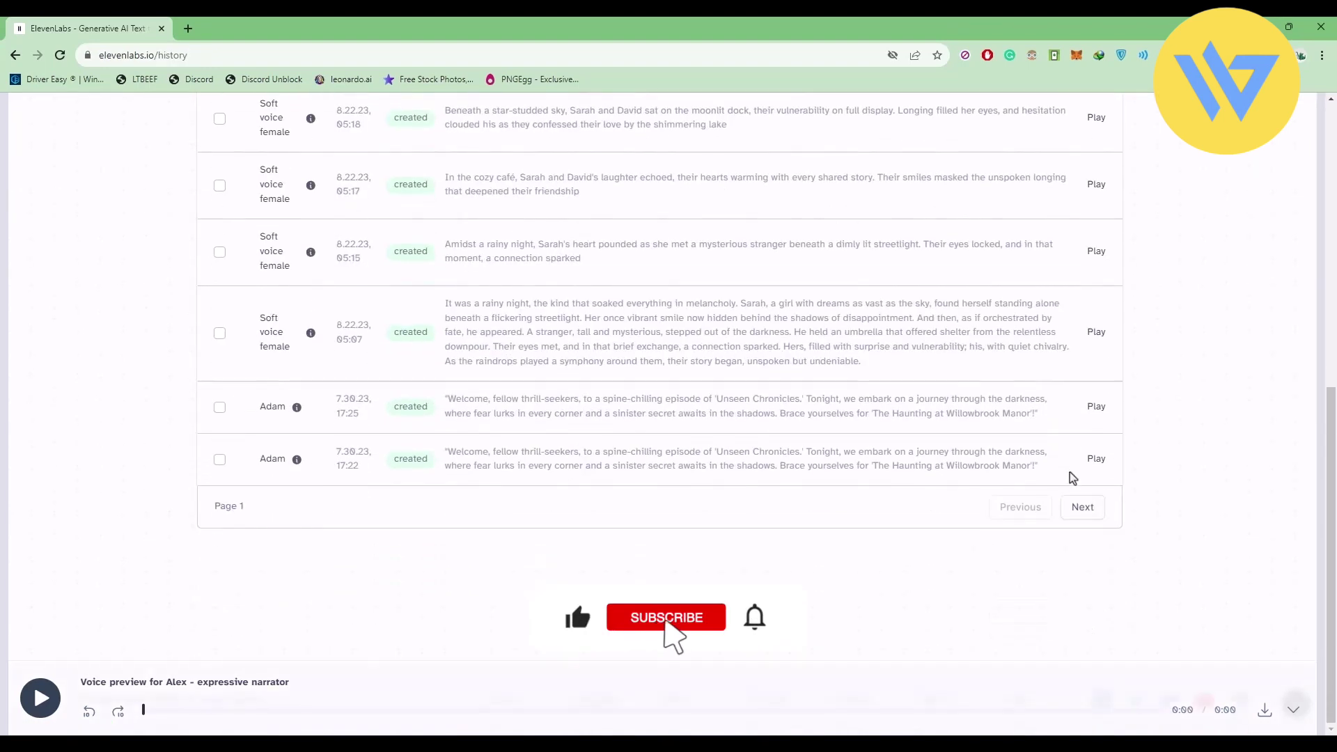
pyautogui.scroll(8, 1073, 478)
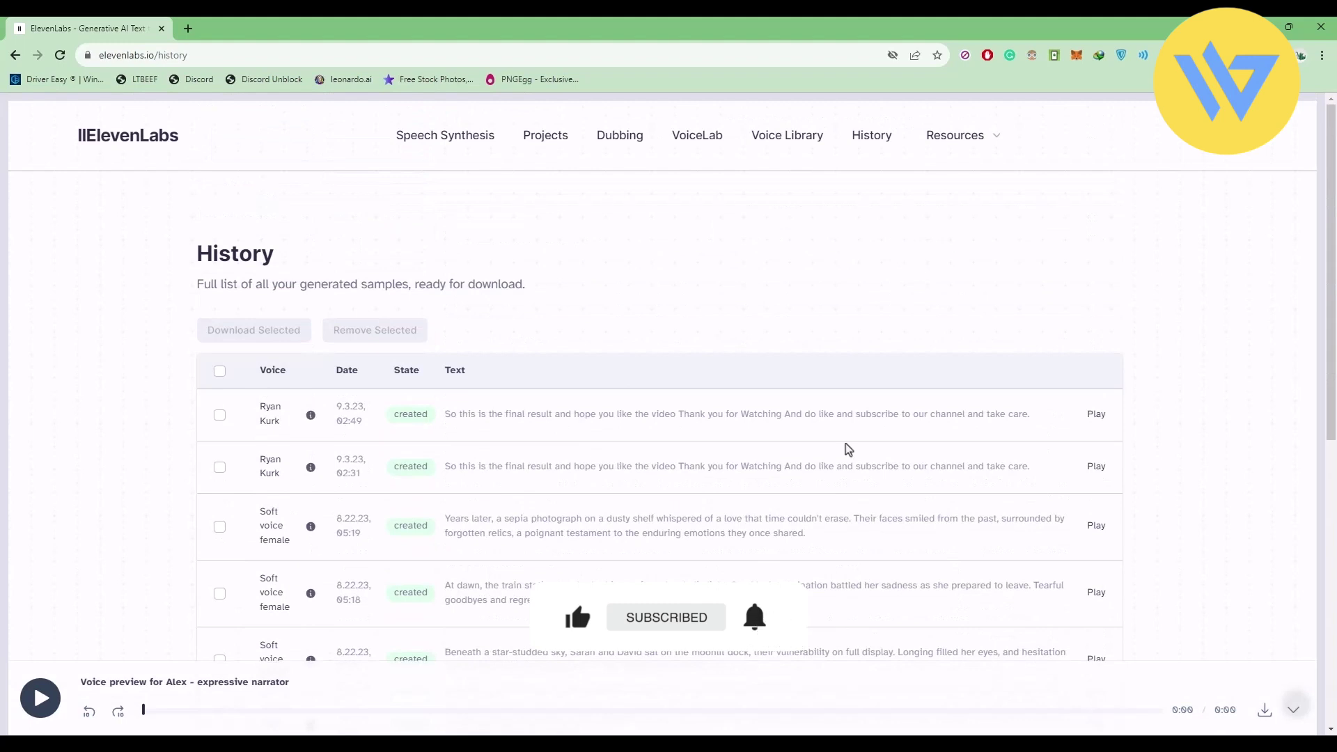